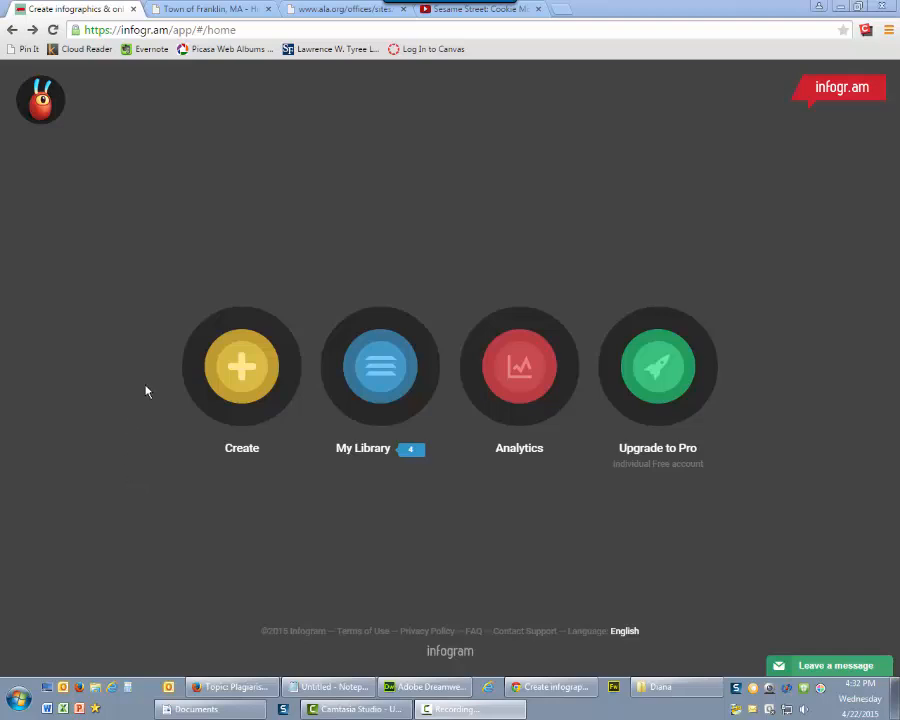
# - Start a new infographic from the 'Story that made headlines' template
pyautogui.click(241, 380)
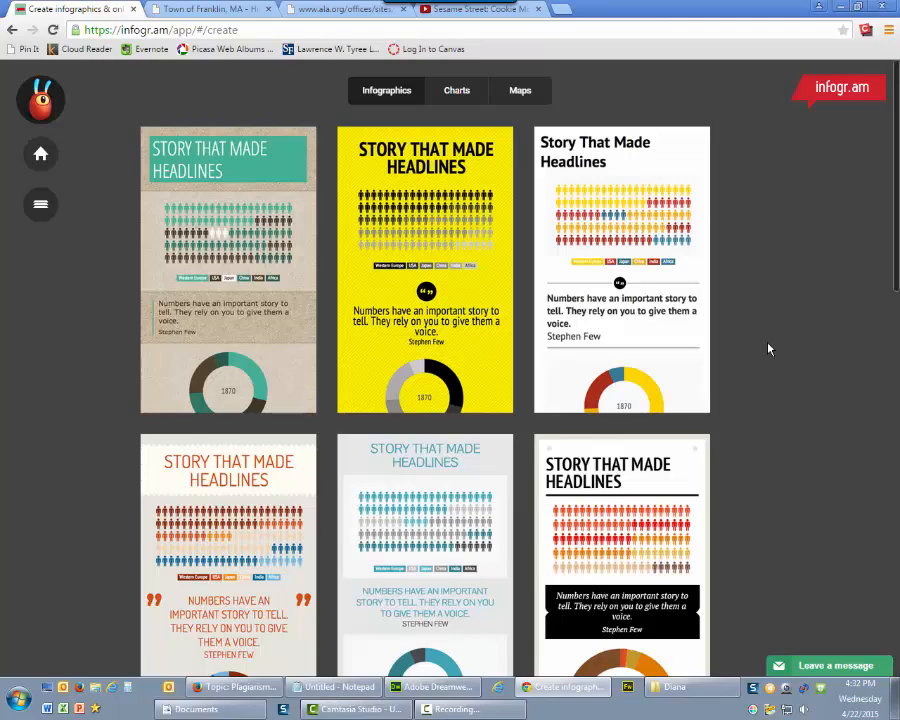
pyautogui.scroll(-5, 768, 349)
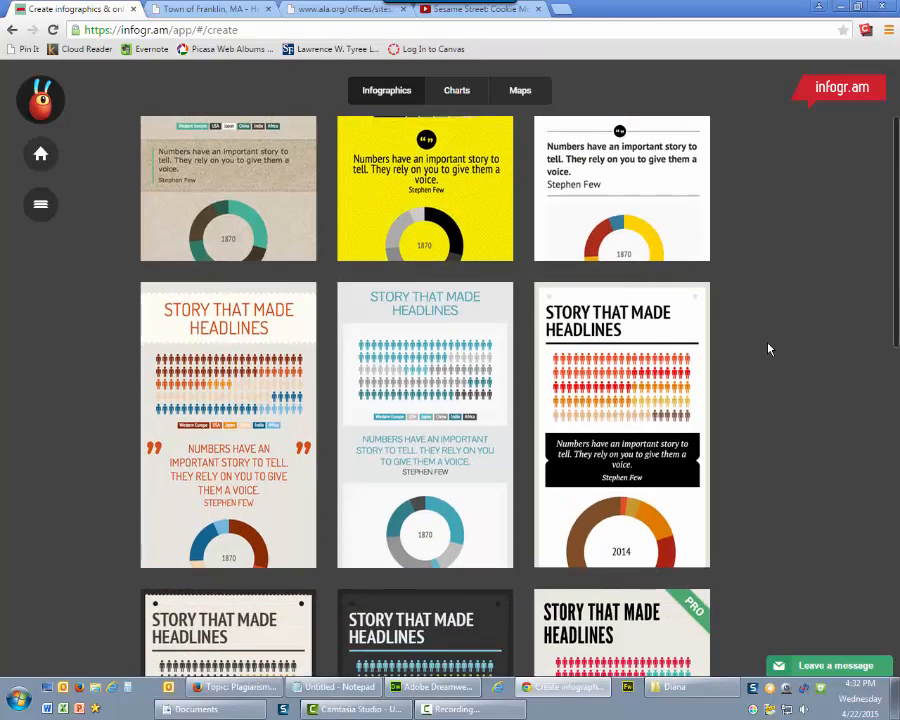
pyautogui.scroll(-3, 768, 349)
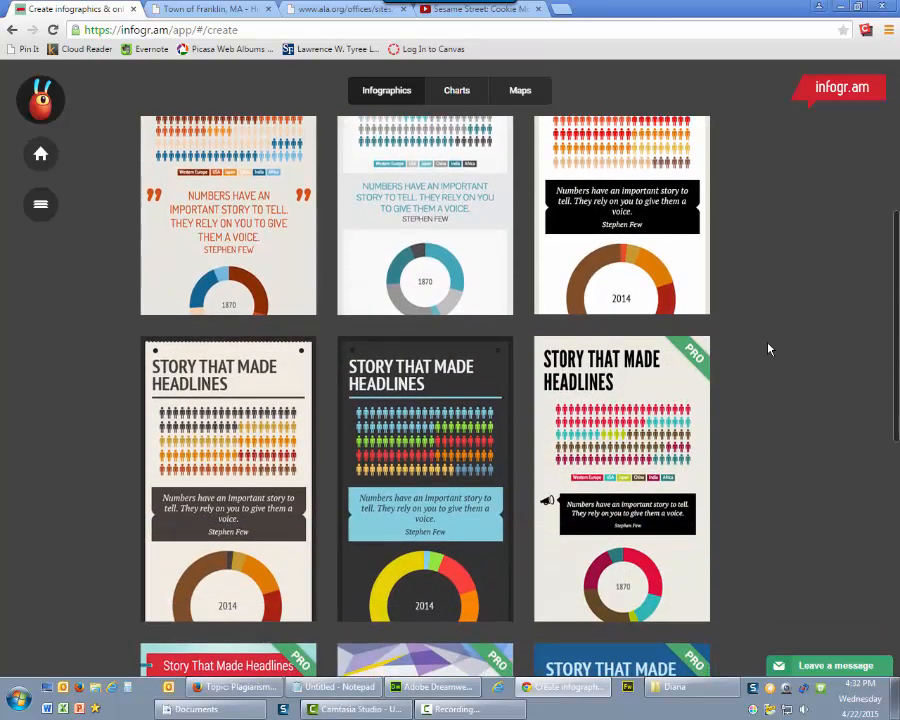
pyautogui.moveTo(204, 444)
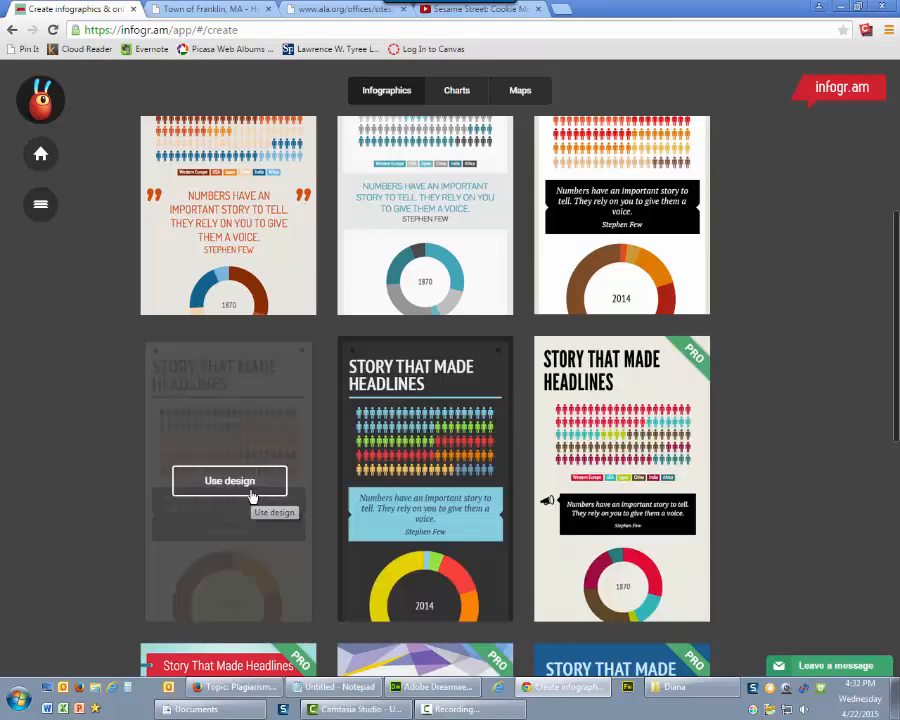
pyautogui.click(252, 497)
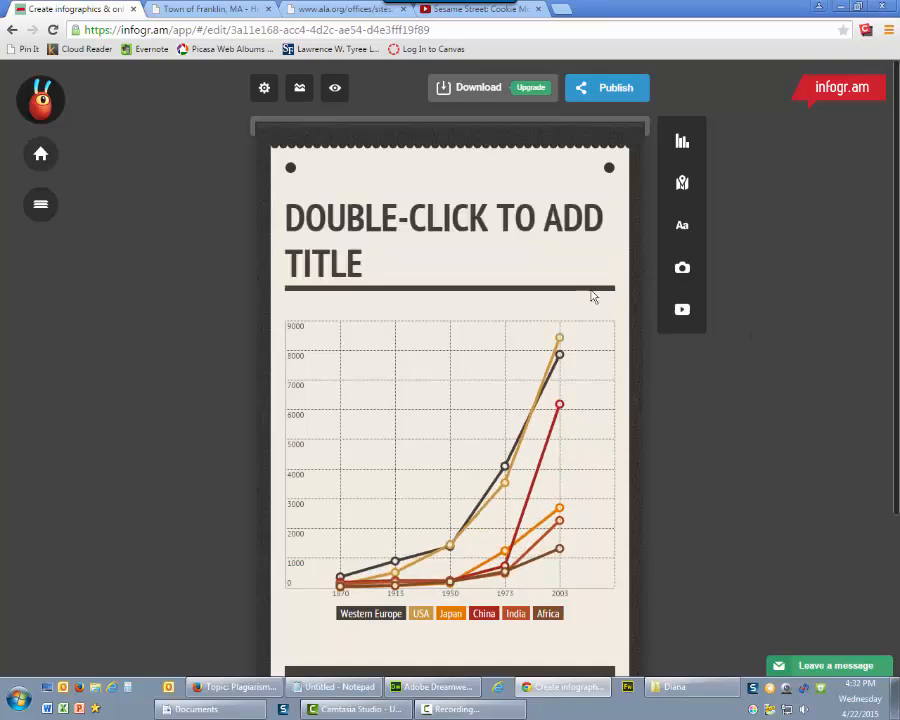
# - Replace the placeholder title with 'LIBRARY INFOGRAPHIC'
pyautogui.moveTo(600, 306)
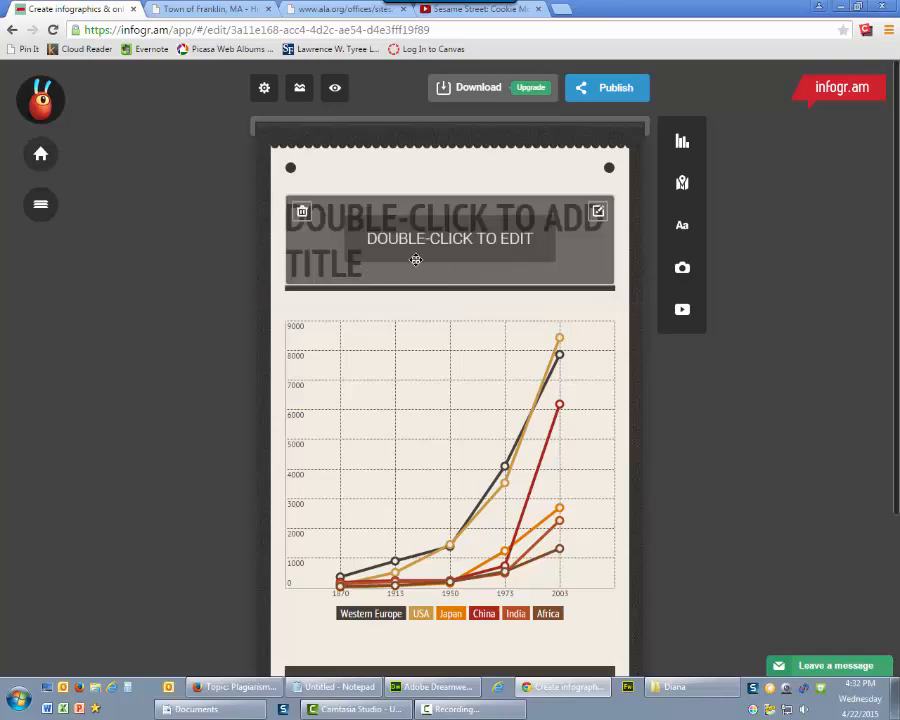
pyautogui.doubleClick(423, 247)
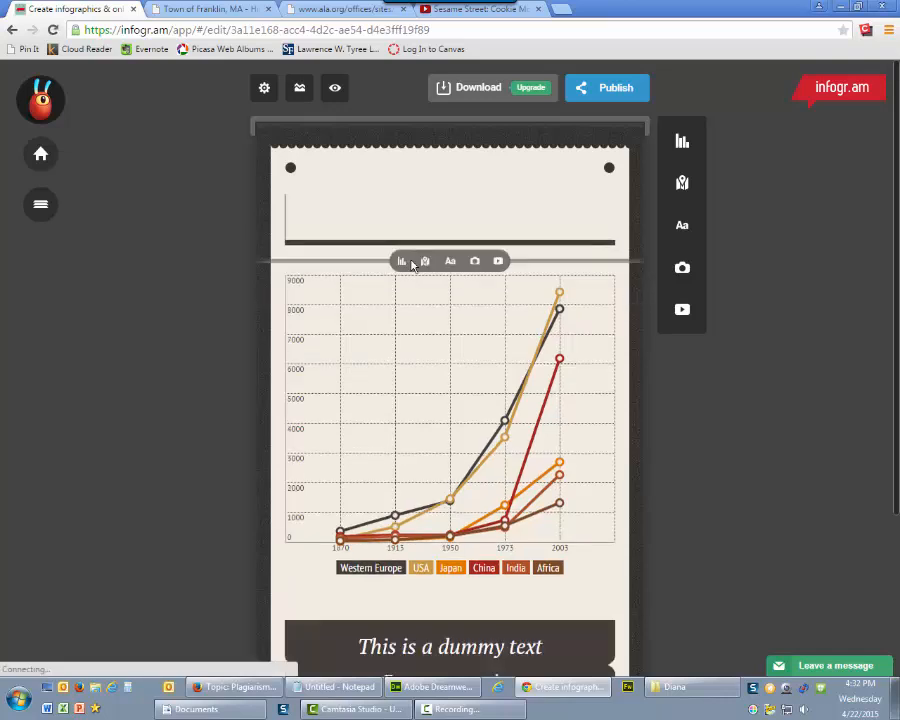
pyautogui.write('L')
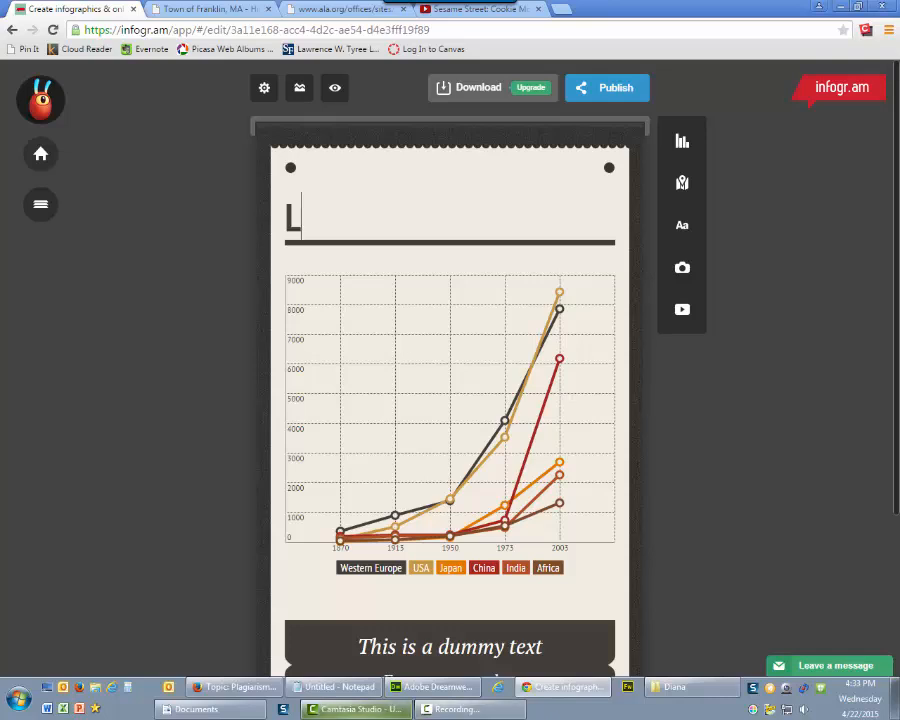
pyautogui.write('IBRARY INFOGRAPHIC')
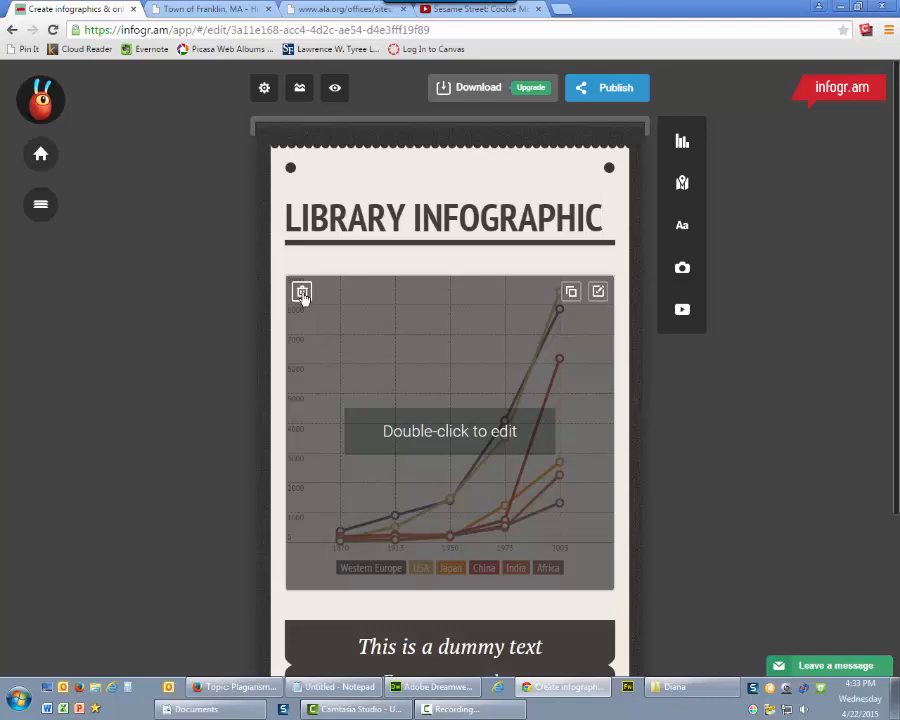
# - Delete the sample line chart and paste the library definition into the quote
pyautogui.click(302, 292)
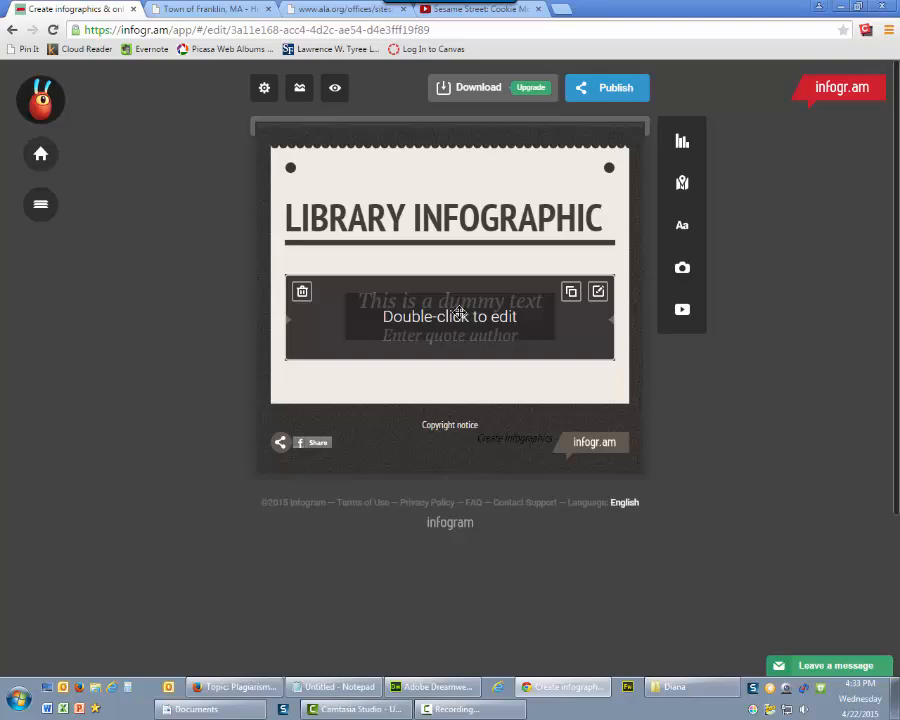
pyautogui.doubleClick(459, 314)
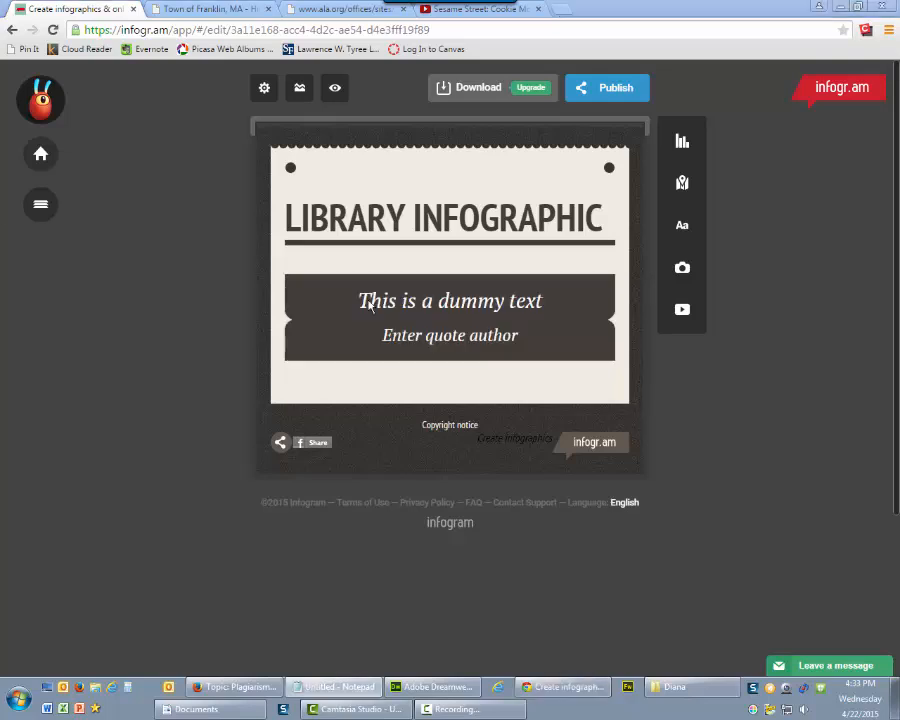
pyautogui.moveTo(446, 309)
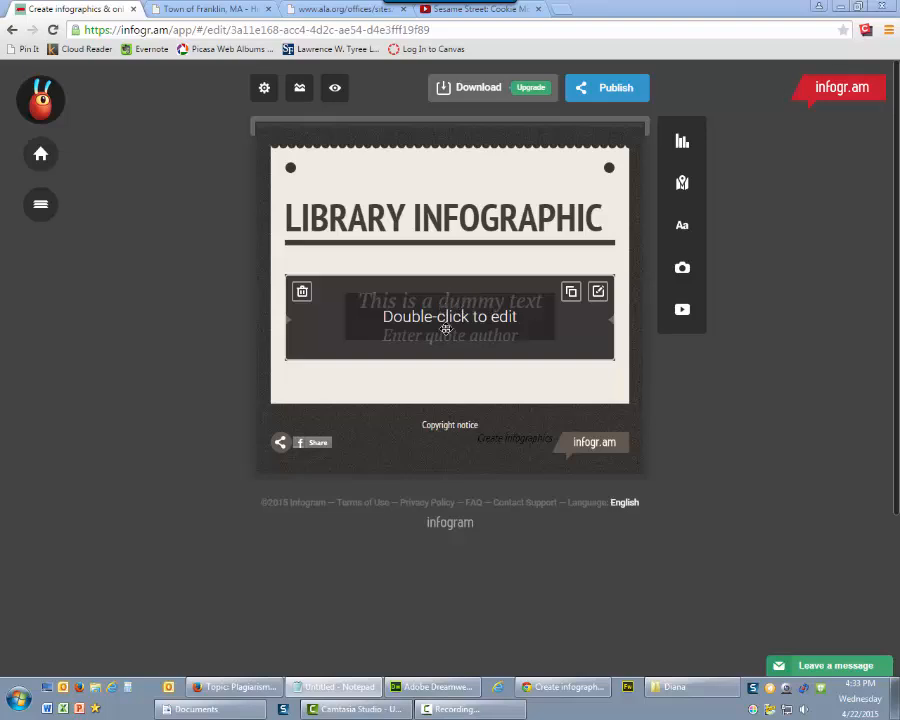
pyautogui.doubleClick(474, 316)
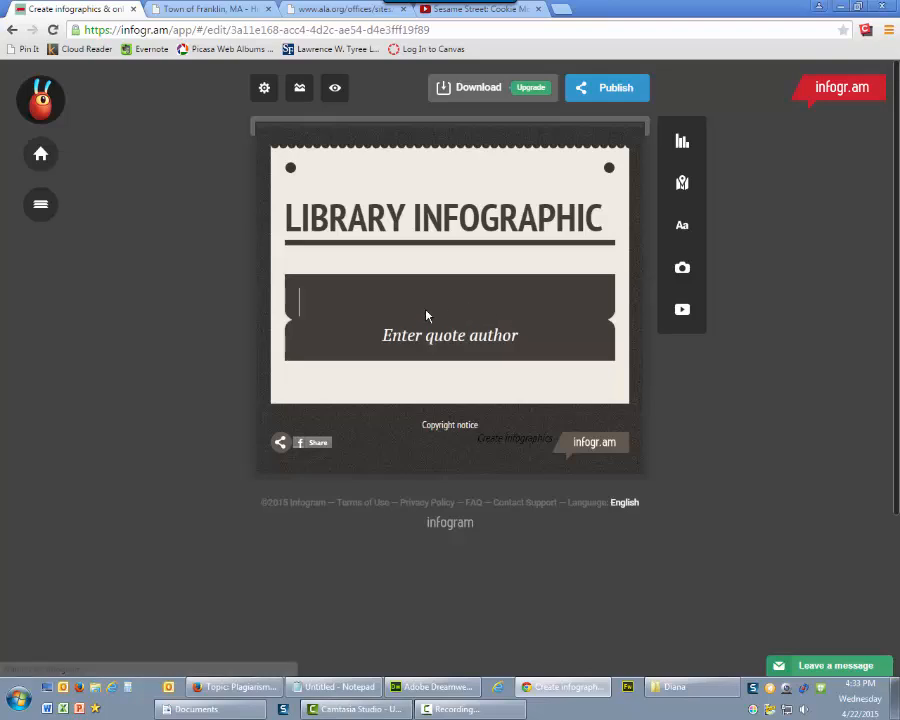
pyautogui.write('A library is an establishment where you can find books and other resources and borrow for free, supported by librarians and other information staff.')
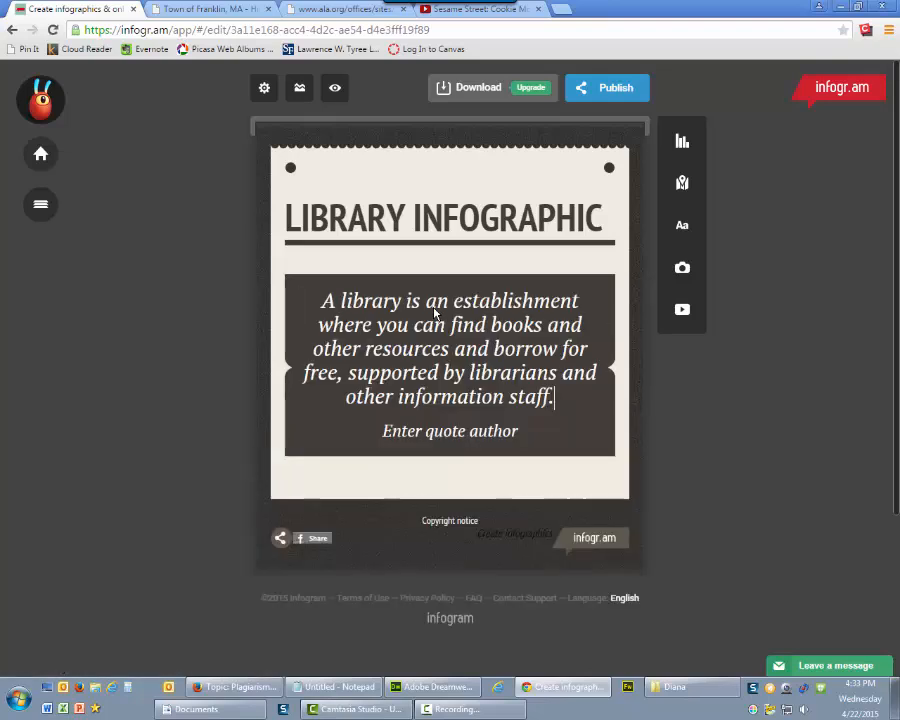
# - Enter the author's name on the quote's author line
pyautogui.click(433, 440)
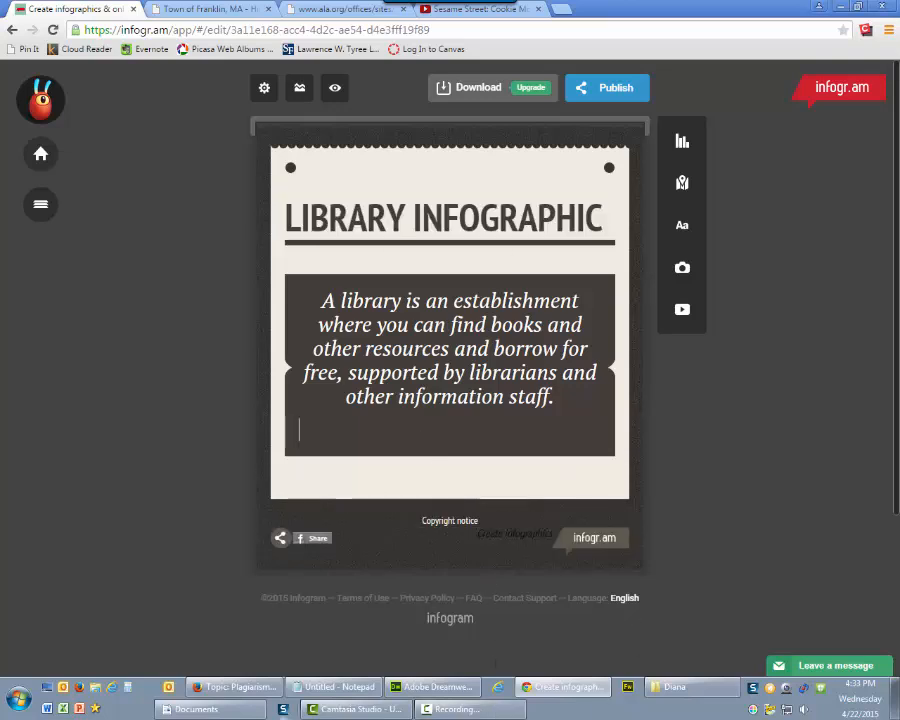
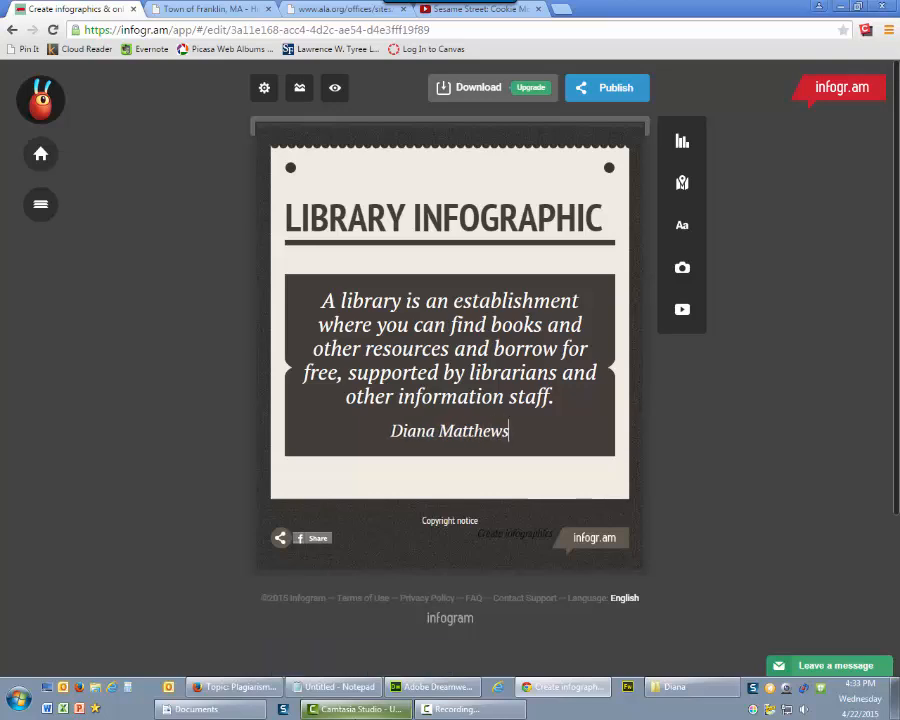
pyautogui.click(687, 330)
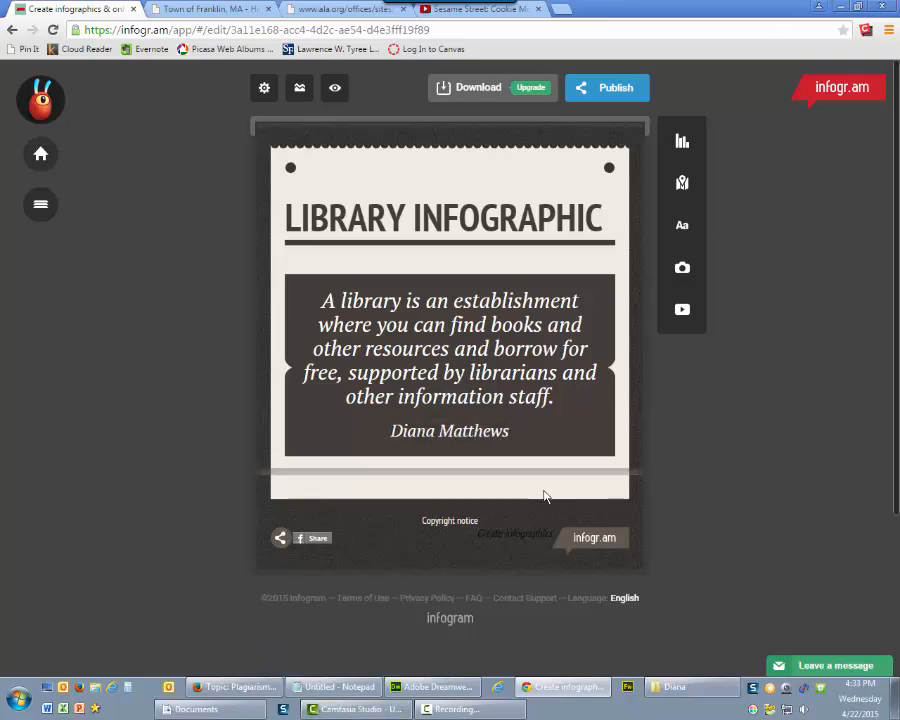
pyautogui.moveTo(532, 476)
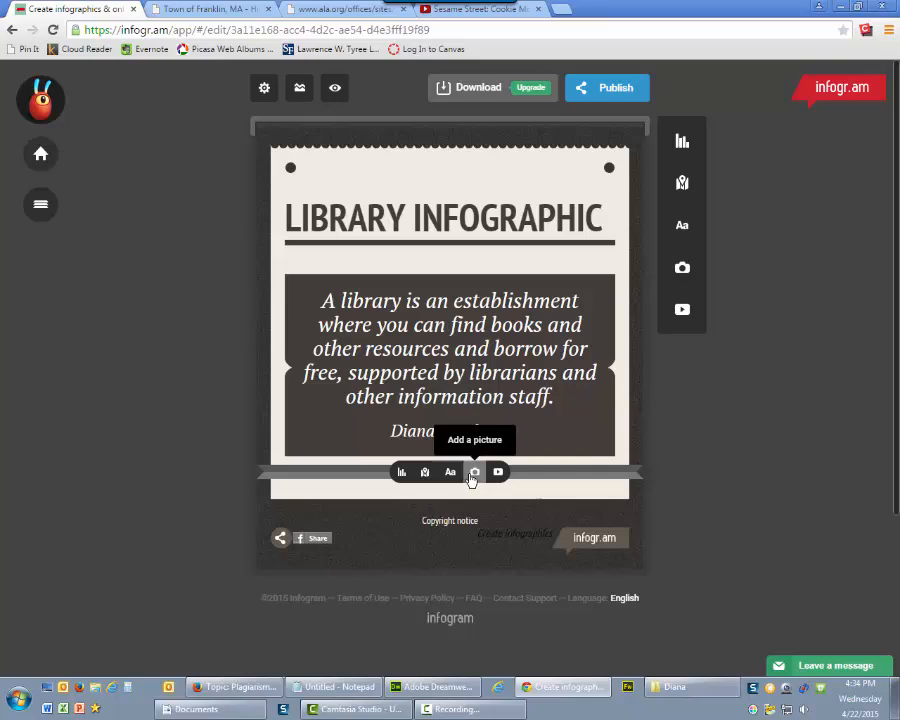
# - Upload franklin-public-library.jpg and place it below the quote
pyautogui.click(475, 473)
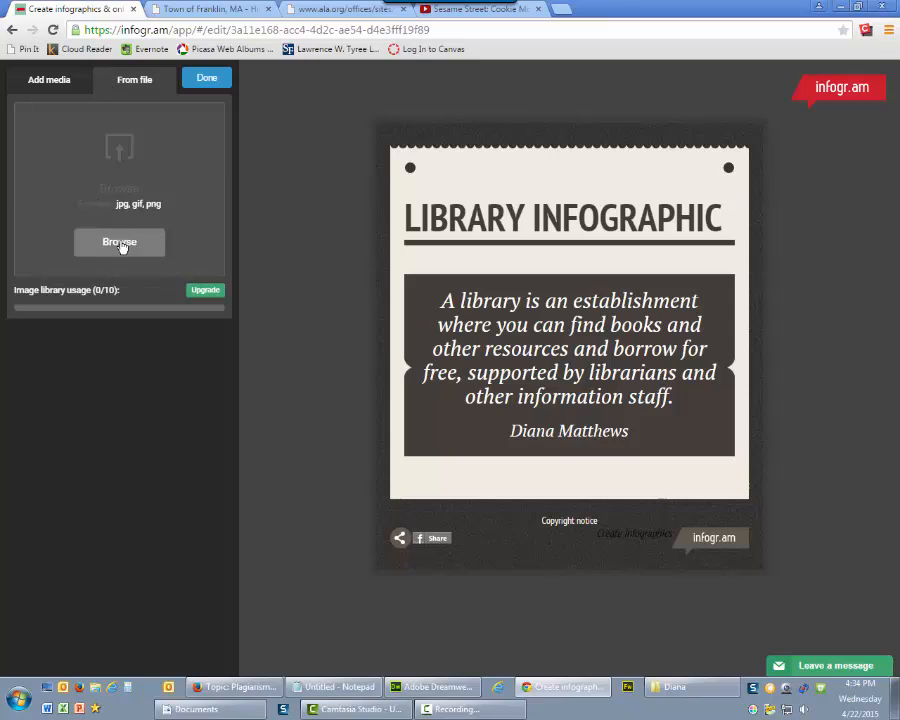
pyautogui.click(119, 243)
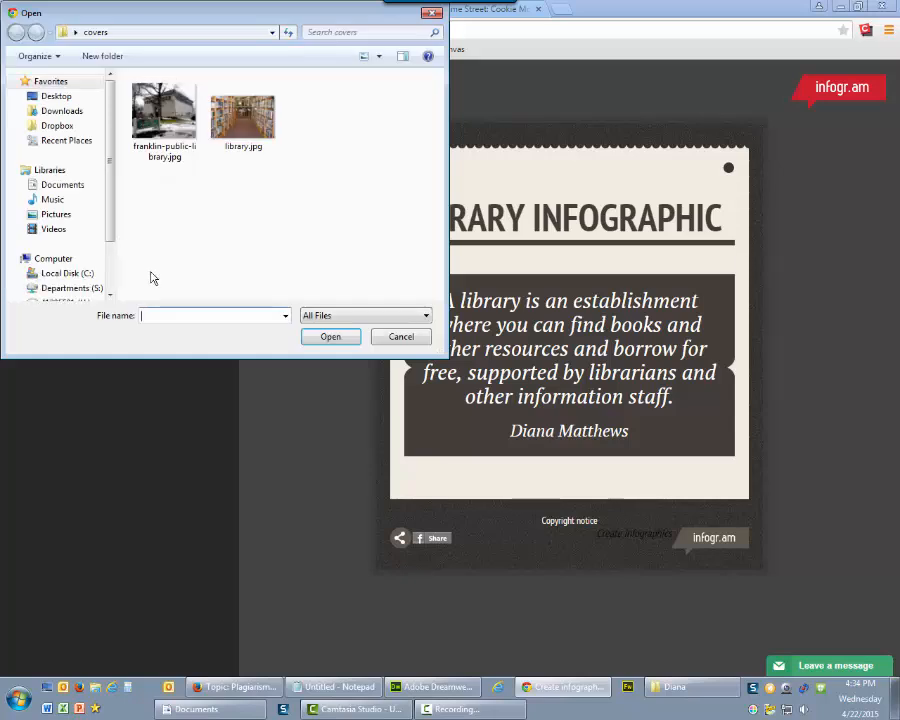
pyautogui.doubleClick(165, 125)
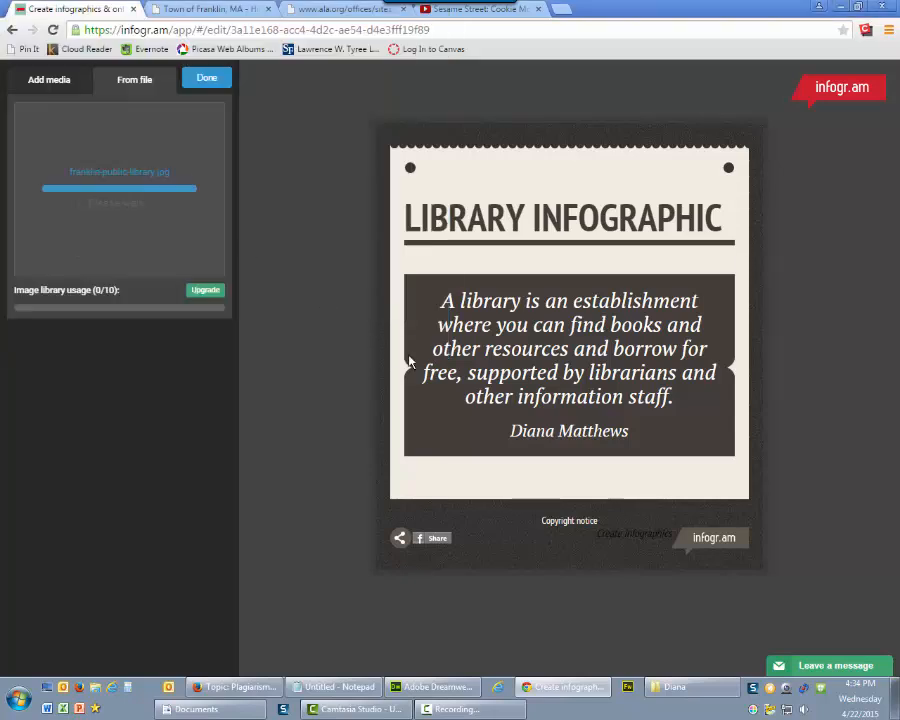
pyautogui.moveTo(56, 266)
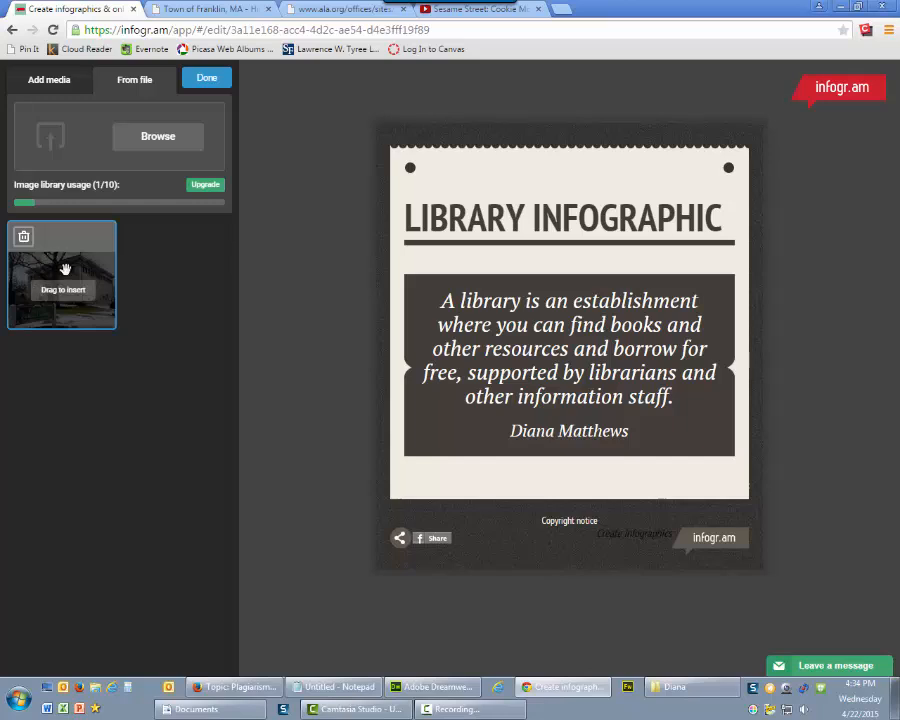
pyautogui.moveTo(65, 268); pyautogui.dragTo(576, 486)
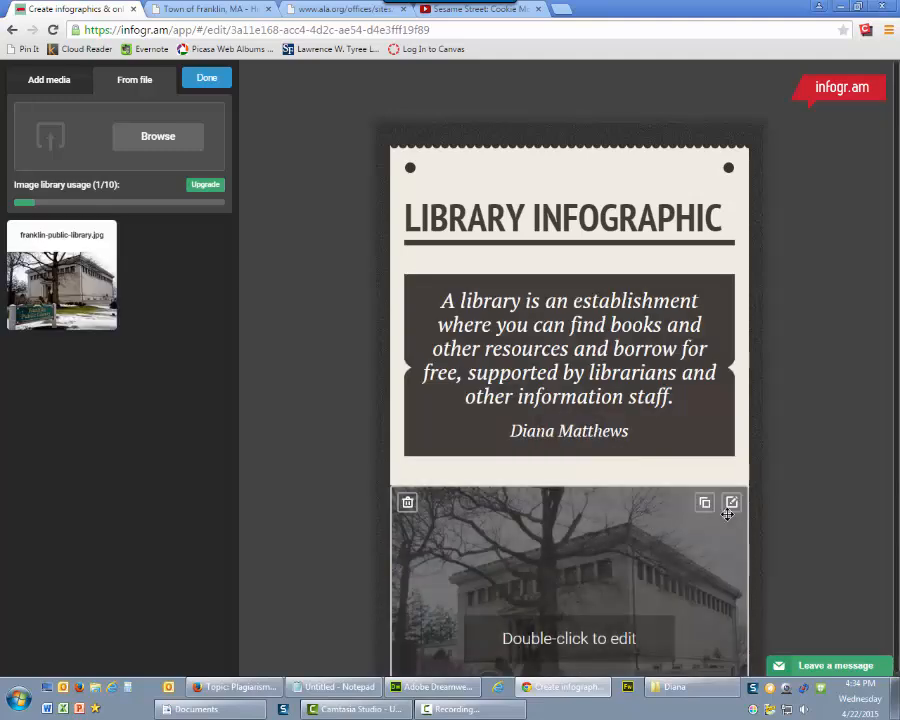
# - Close the media panel and return to the main editor
pyautogui.scroll(-1, 776, 500)
pyautogui.scroll(-2, 780, 460)
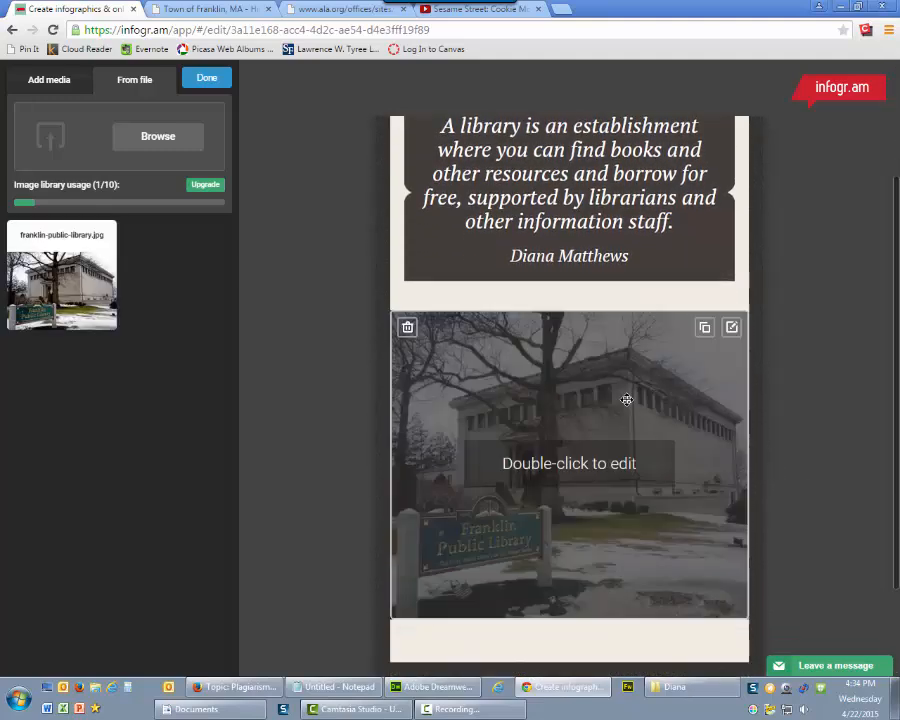
pyautogui.scroll(-1, 806, 490)
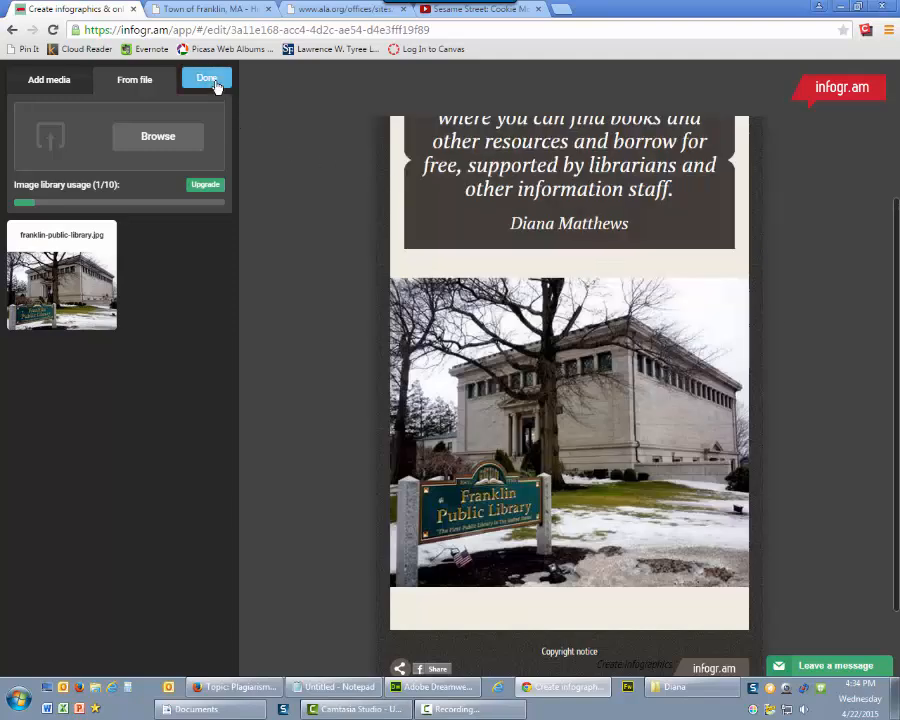
pyautogui.click(207, 79)
pyautogui.scroll(-1, 761, 473)
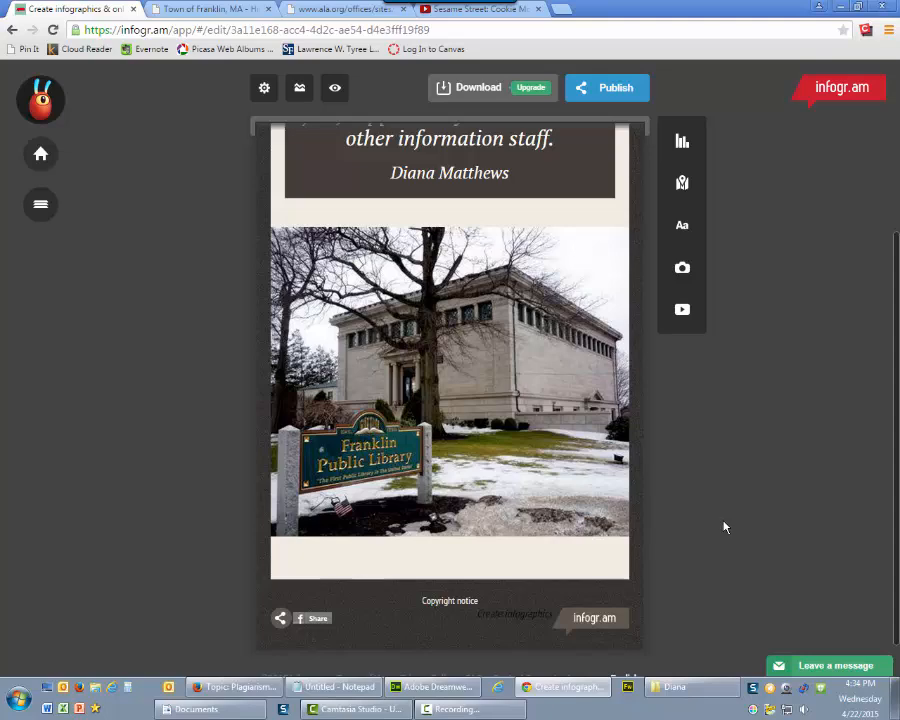
# - Insert a placeholder quote text block below the library photo
pyautogui.moveTo(458, 561)
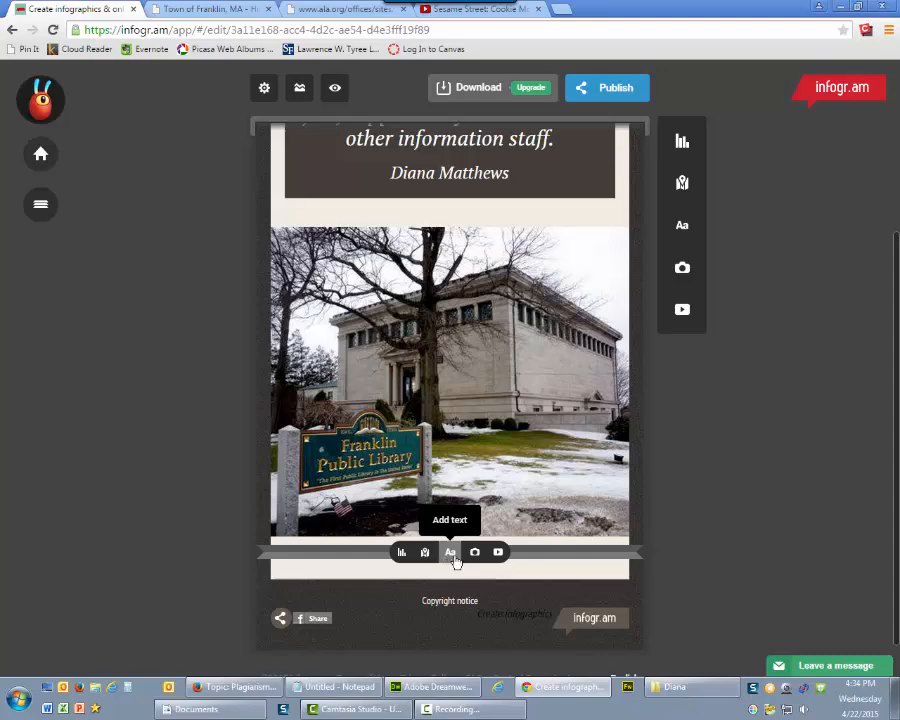
pyautogui.click(451, 553)
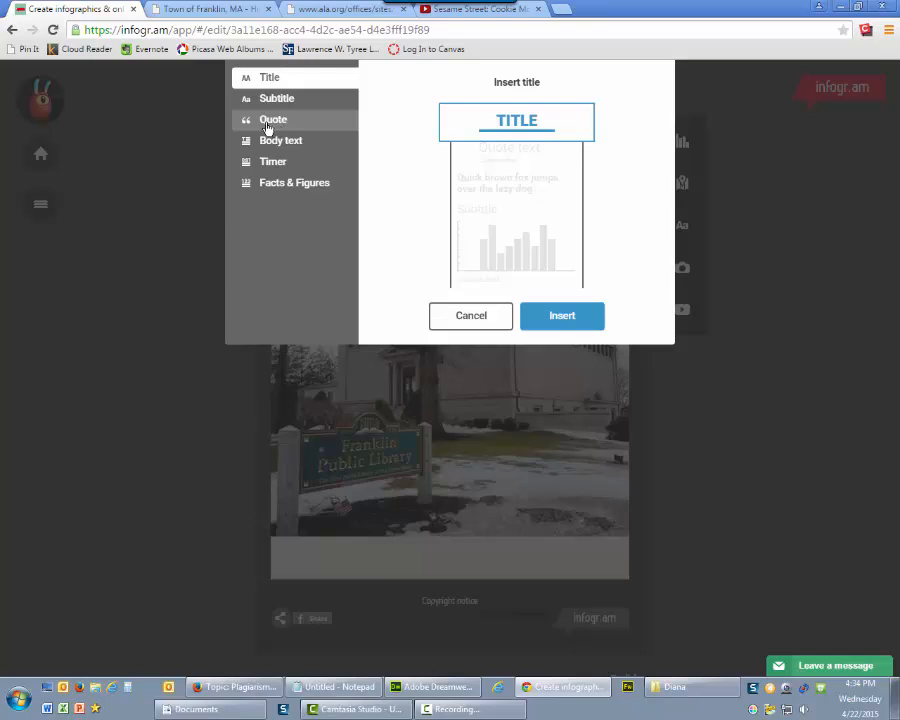
pyautogui.click(267, 124)
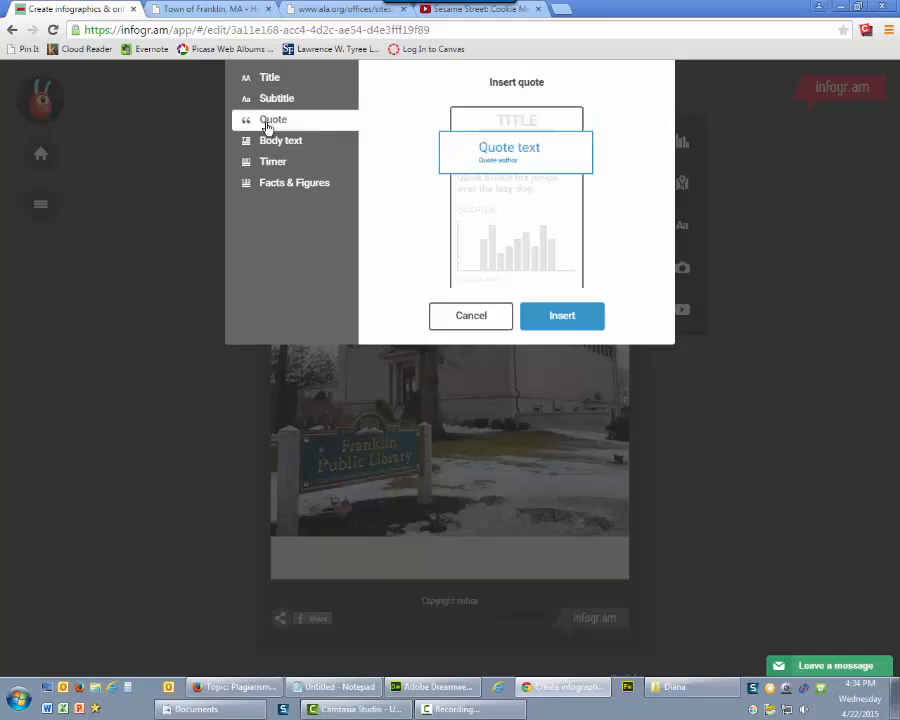
pyautogui.click(570, 316)
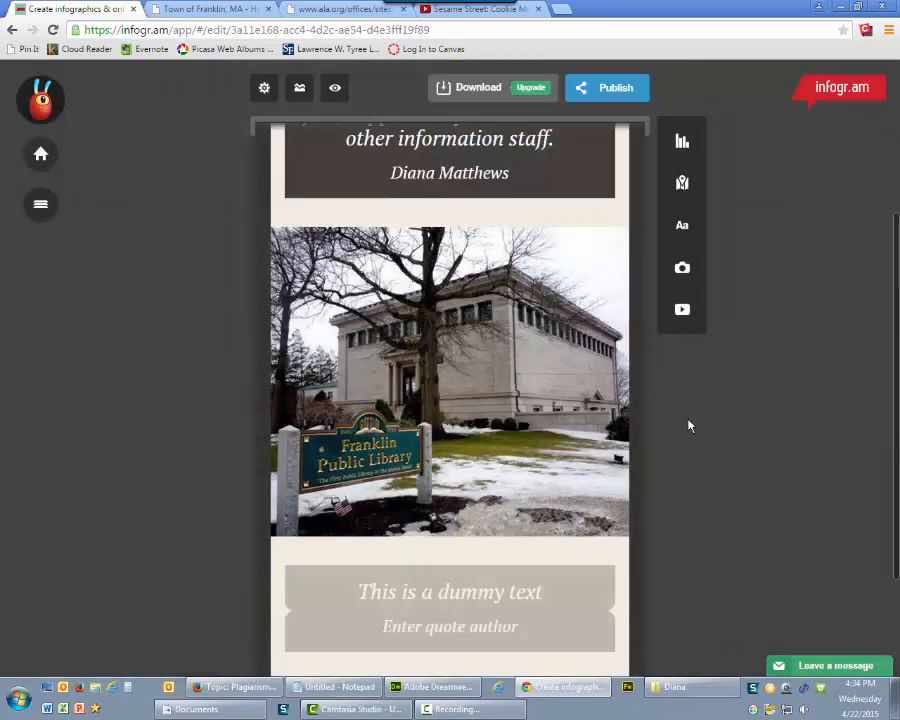
pyautogui.scroll(-2, 735, 442)
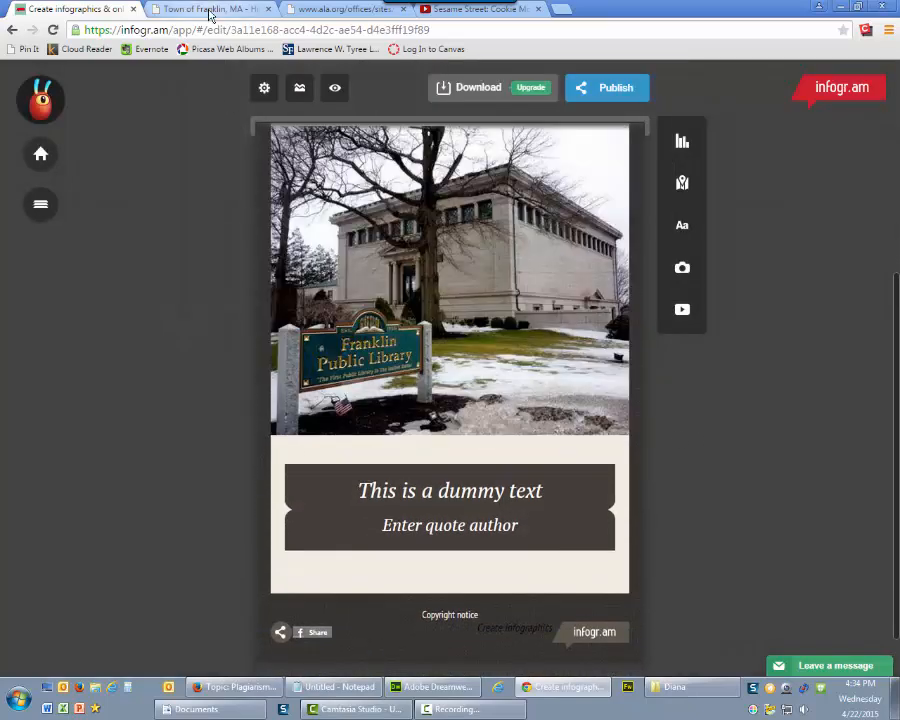
pyautogui.click(210, 12)
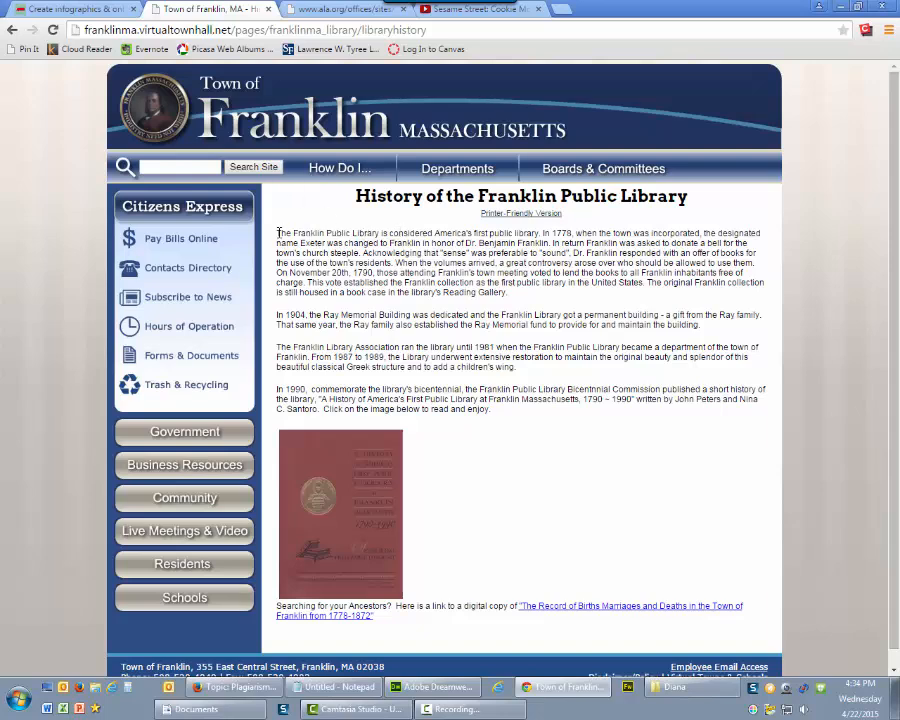
# - Select the sentence calling the Franklin Public Library America's first public library
pyautogui.moveTo(277, 233); pyautogui.dragTo(551, 234)
pyautogui.hotkey('ctrl', 'c')
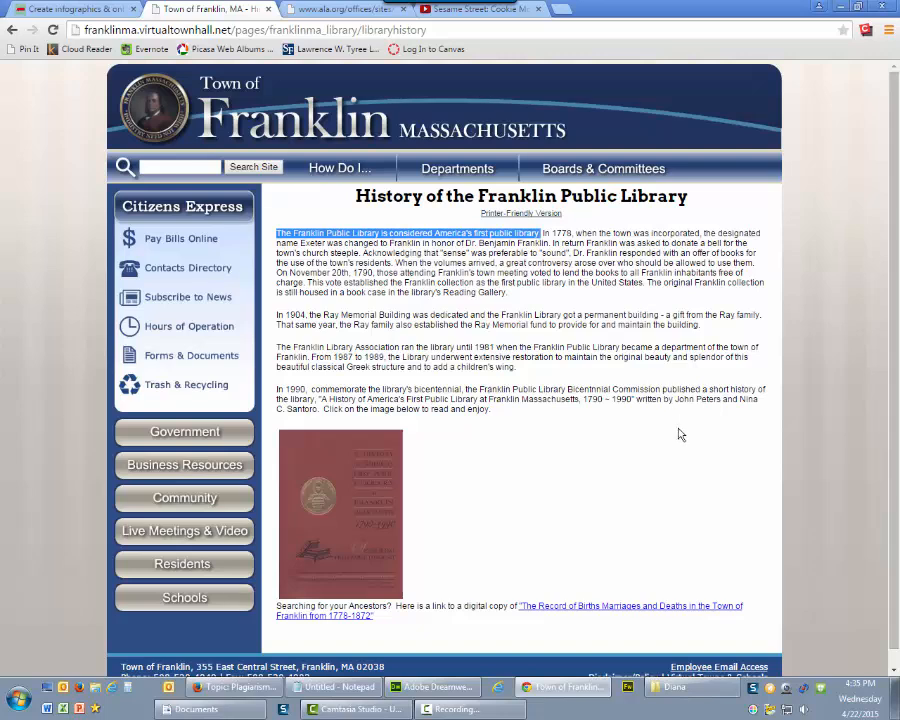
# - Paste the America's-first-public-library sentence into the new quote, wrapped in quotation marks
pyautogui.click(90, 8)
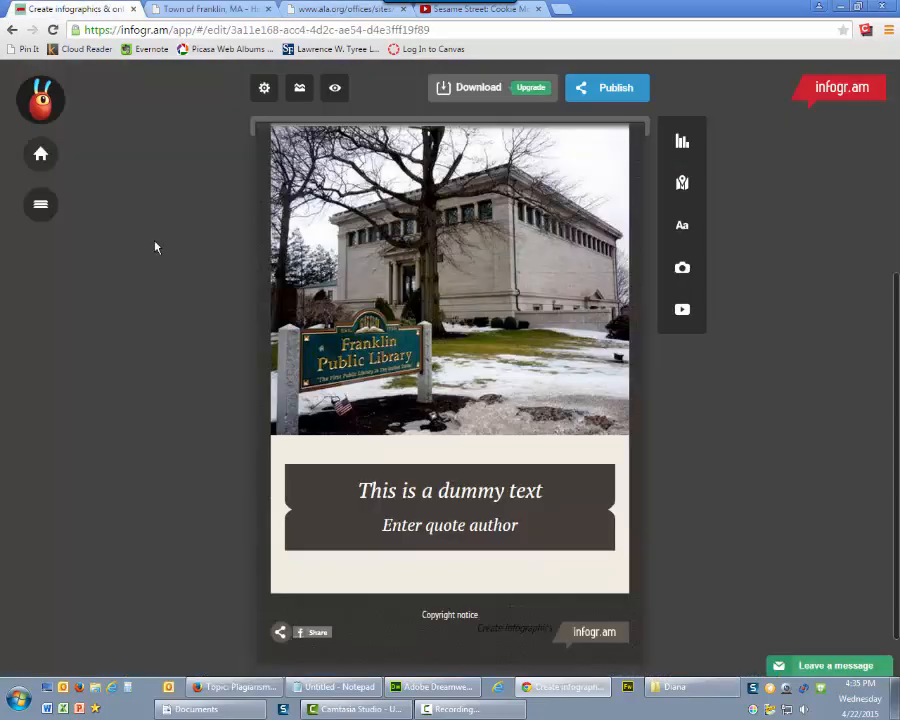
pyautogui.doubleClick(442, 491)
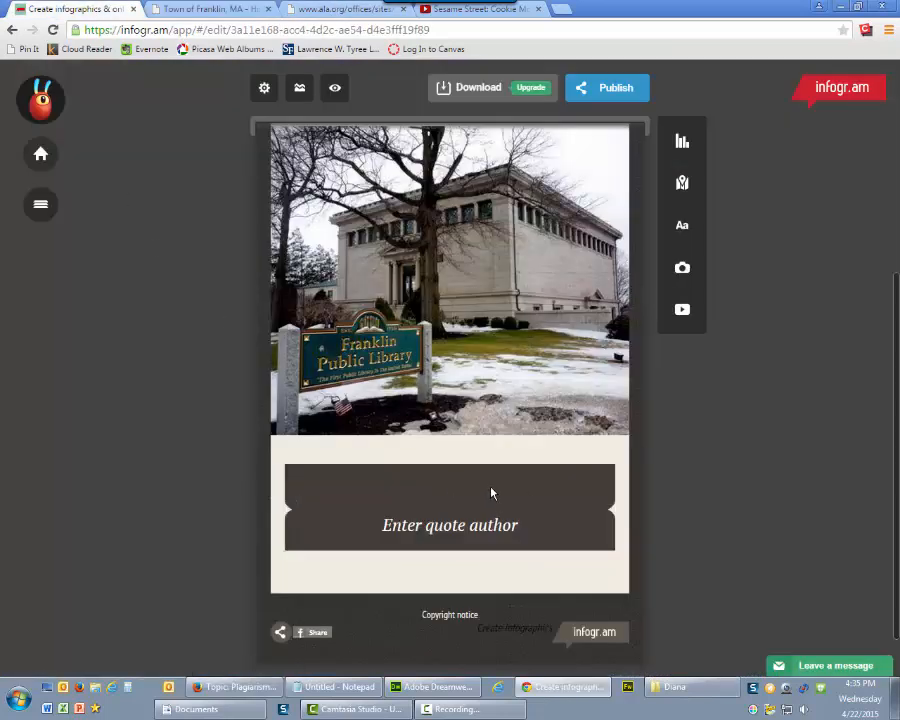
pyautogui.hotkey('ctrl', 'v')
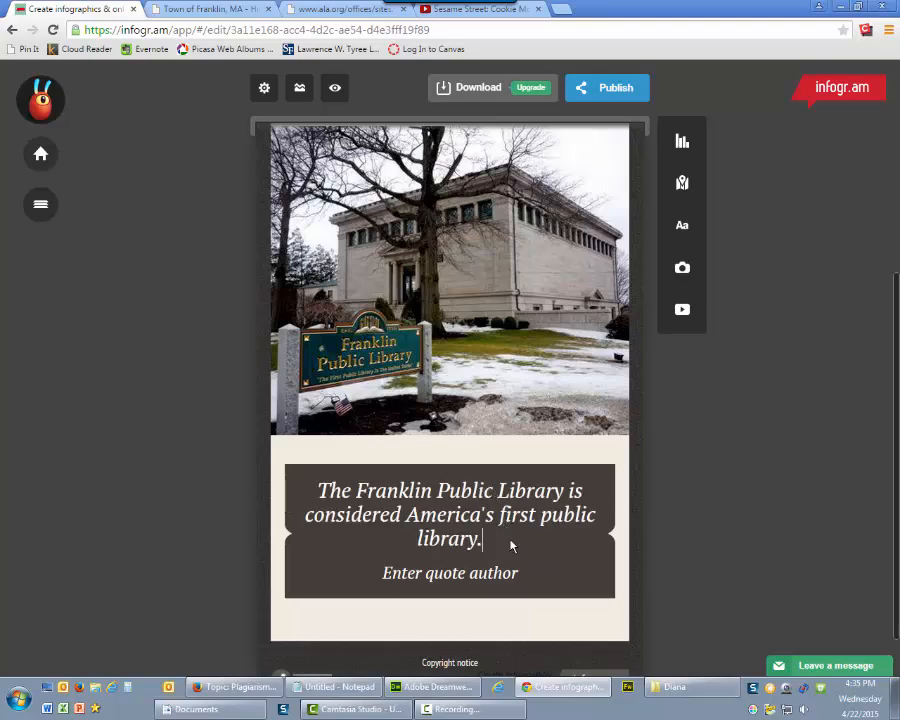
pyautogui.write('"')
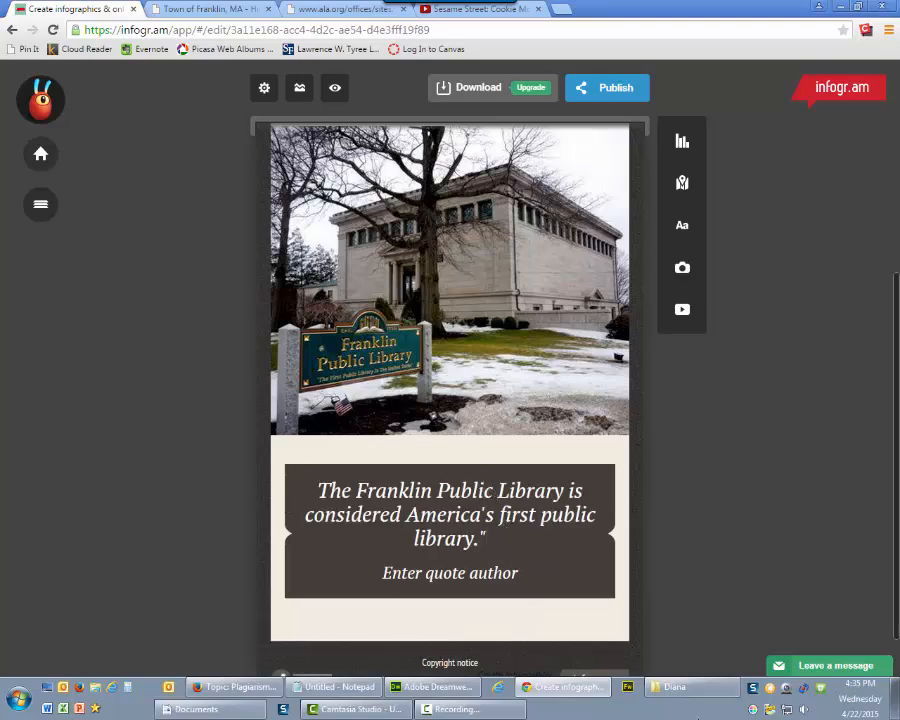
pyautogui.write('"')
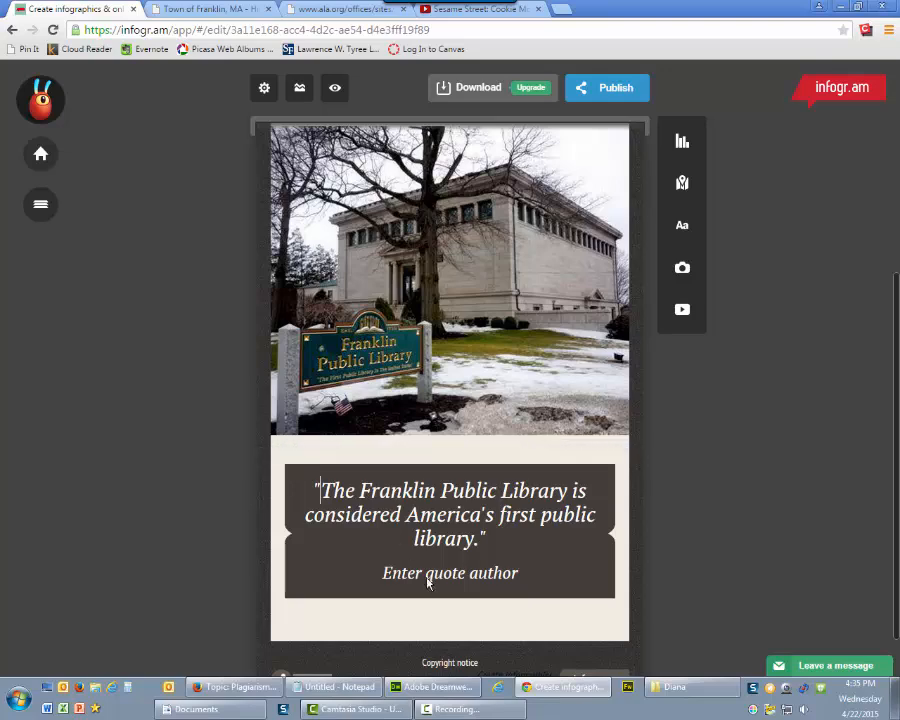
# - Put the Franklin library history page URL on the quote's author line
pyautogui.click(203, 8)
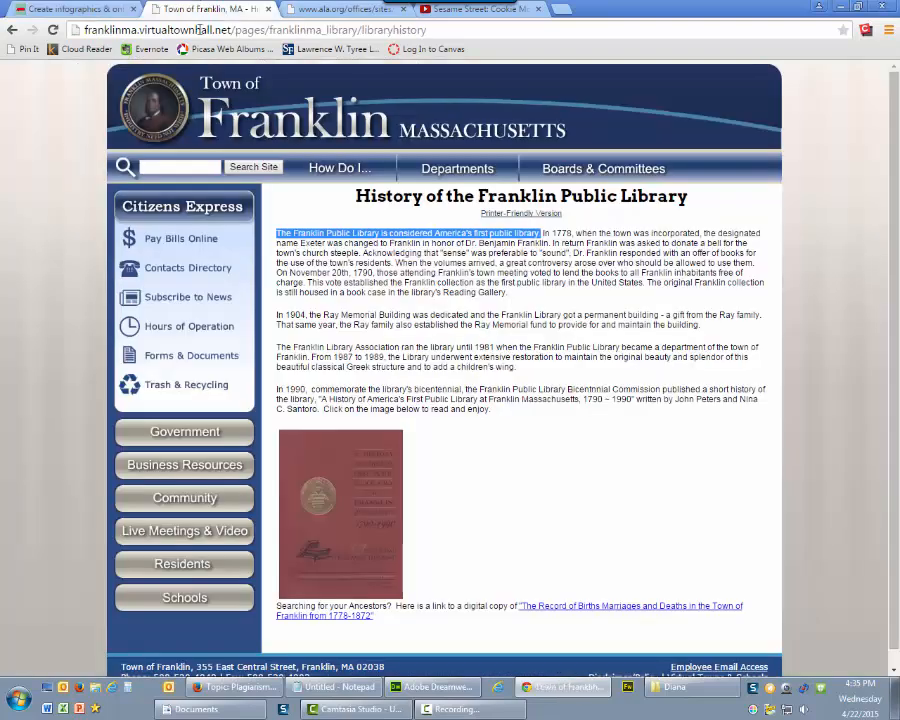
pyautogui.click(78, 8)
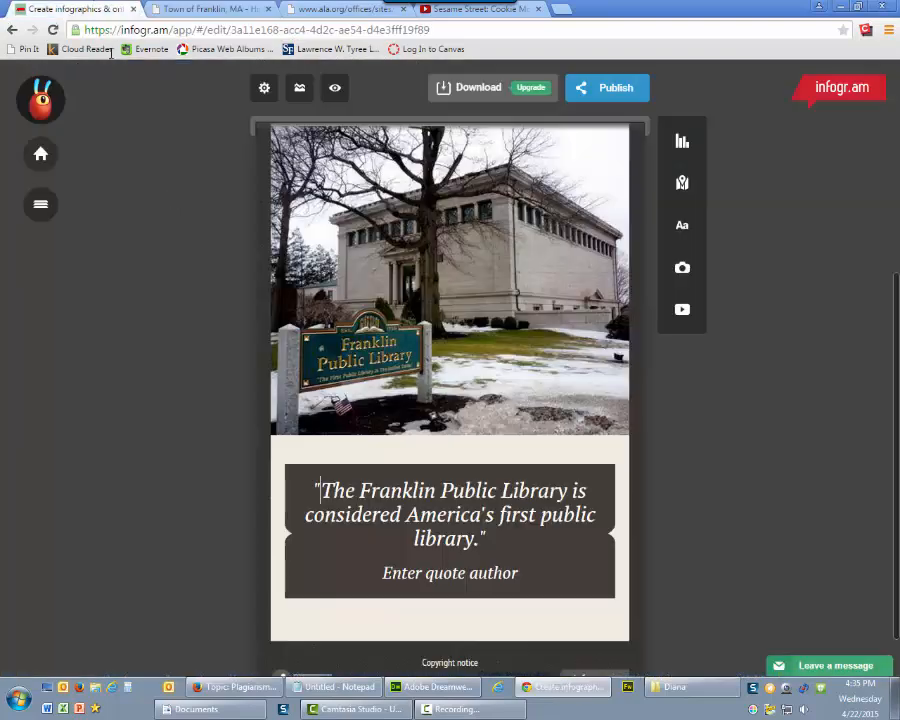
pyautogui.click(442, 583)
pyautogui.write('http://franklinma.virtualtownhall.net/pages/franklinma_library/libraryhistory')
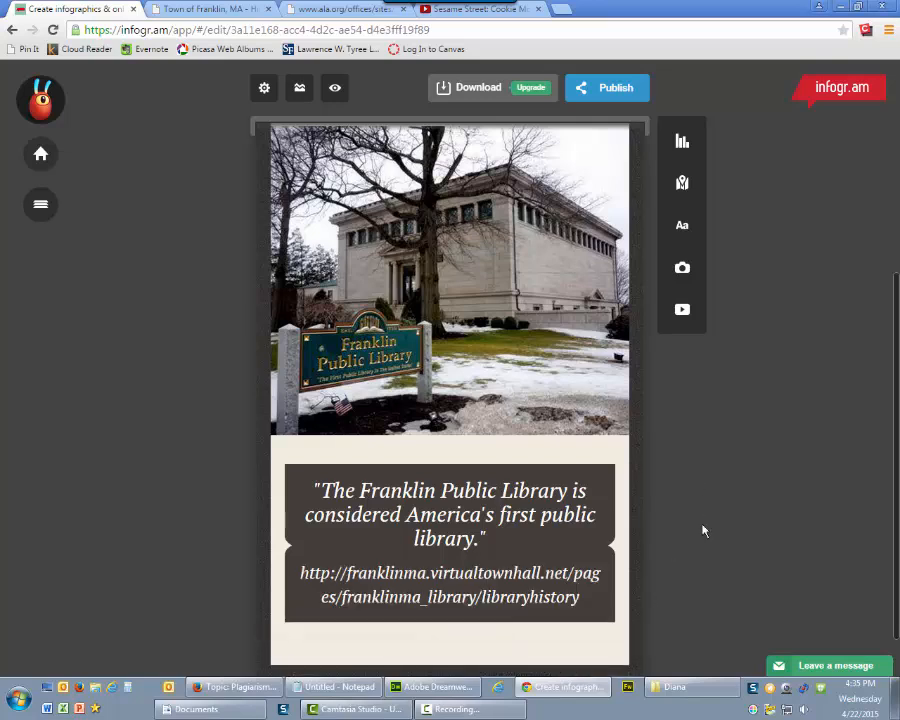
pyautogui.scroll(-1, 703, 531)
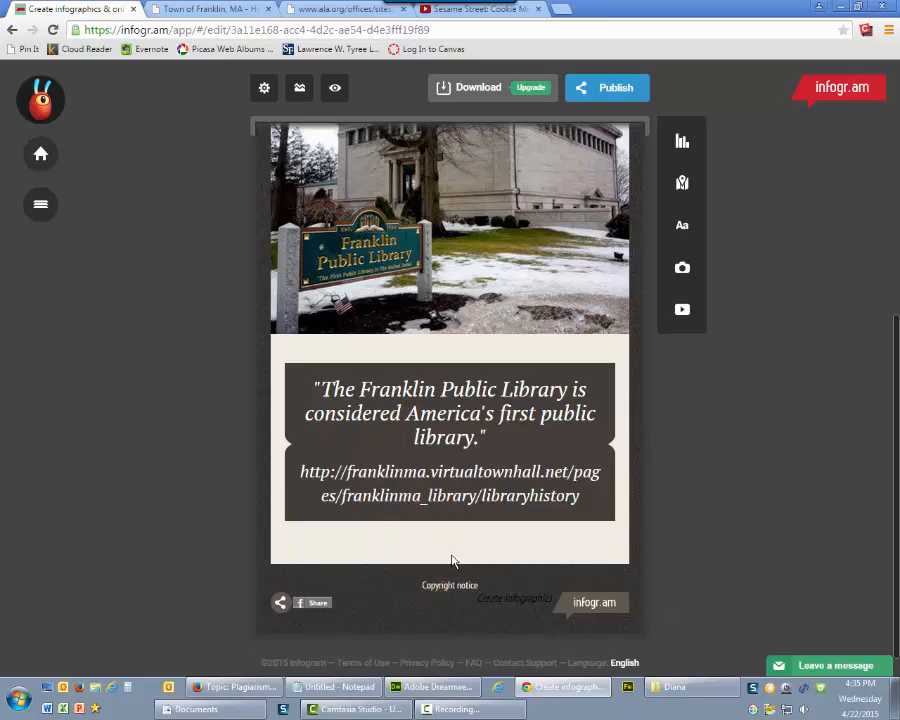
pyautogui.moveTo(475, 544)
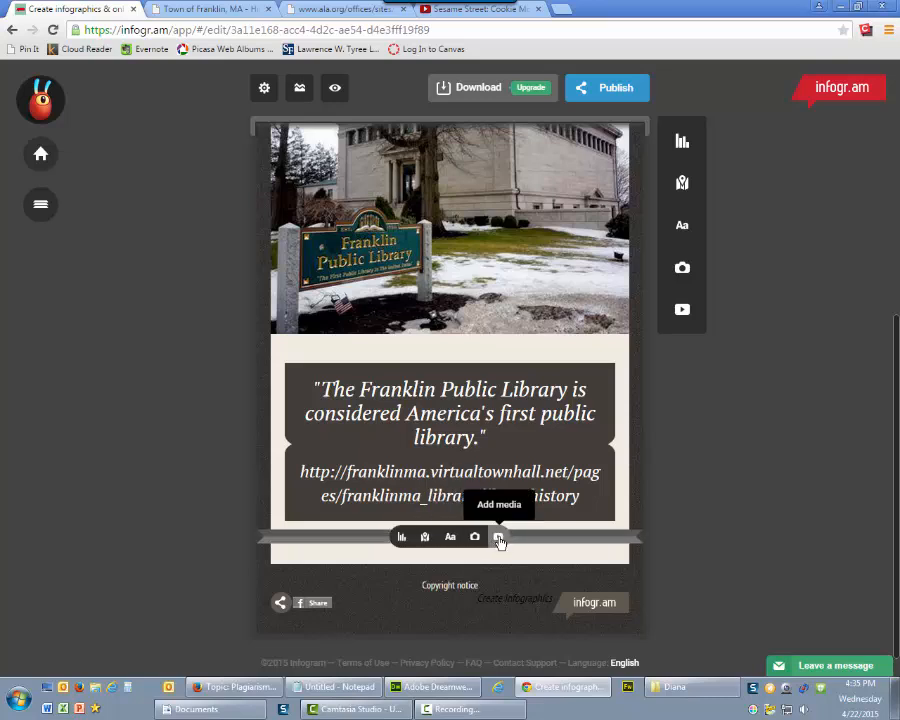
# - Find the Cookie Monster In The Library video in the media panel by its URL
pyautogui.click(498, 538)
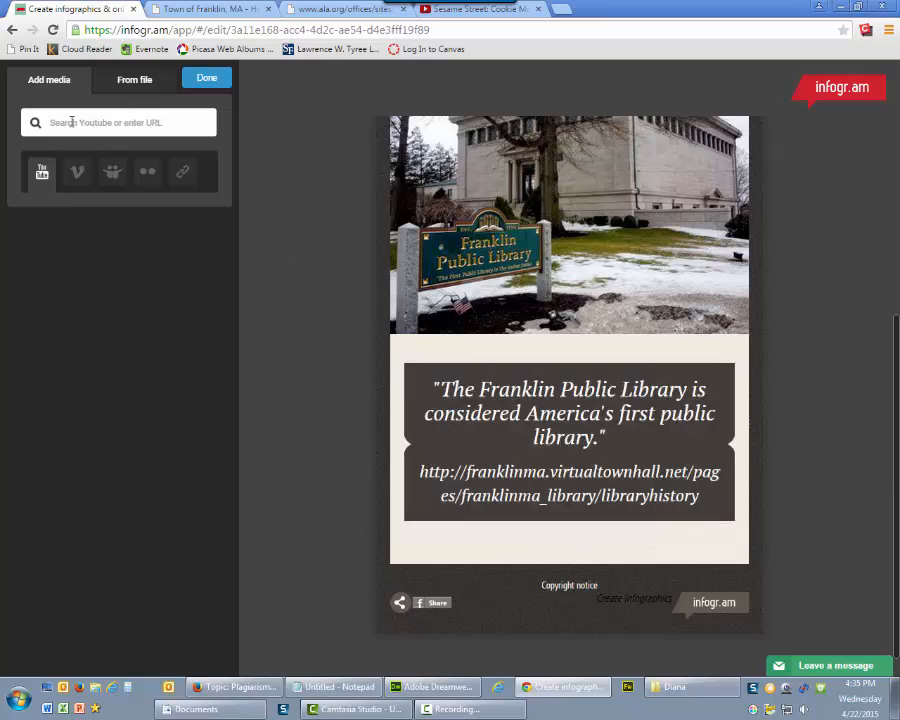
pyautogui.click(505, 14)
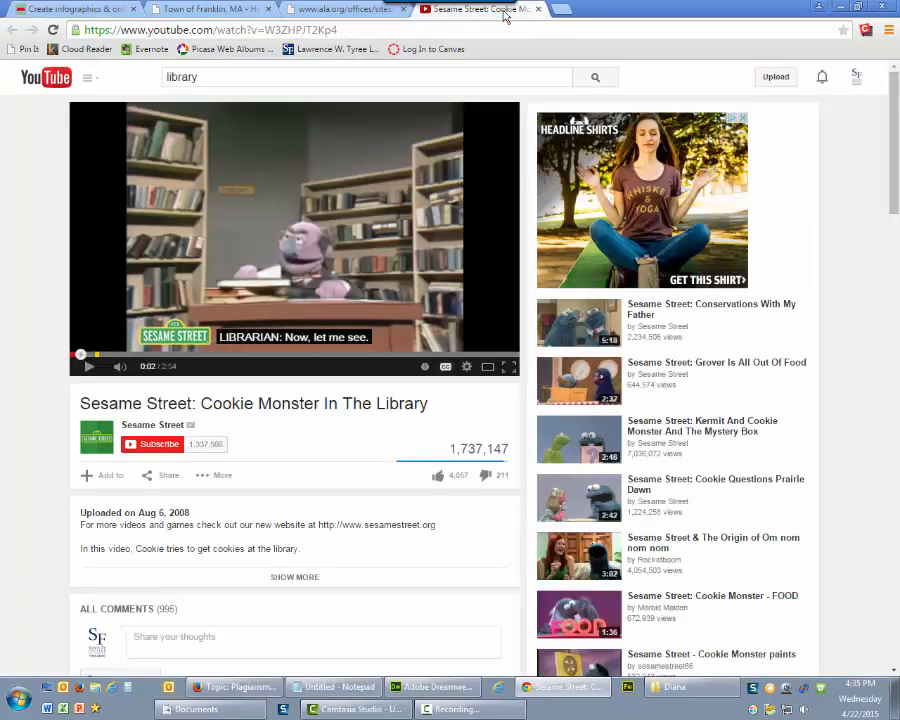
pyautogui.click(379, 36)
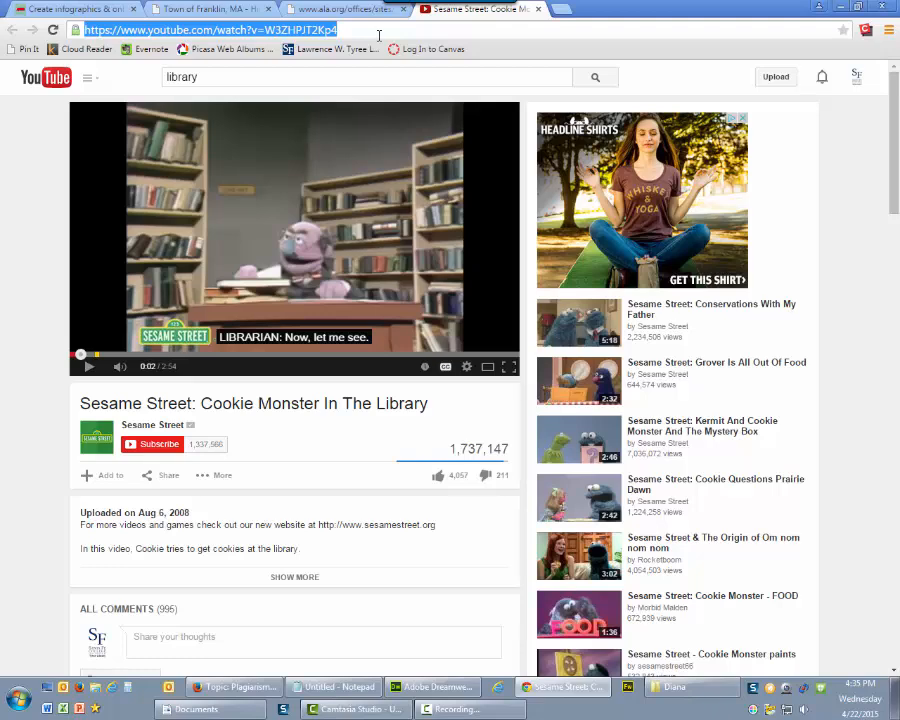
pyautogui.click(66, 8)
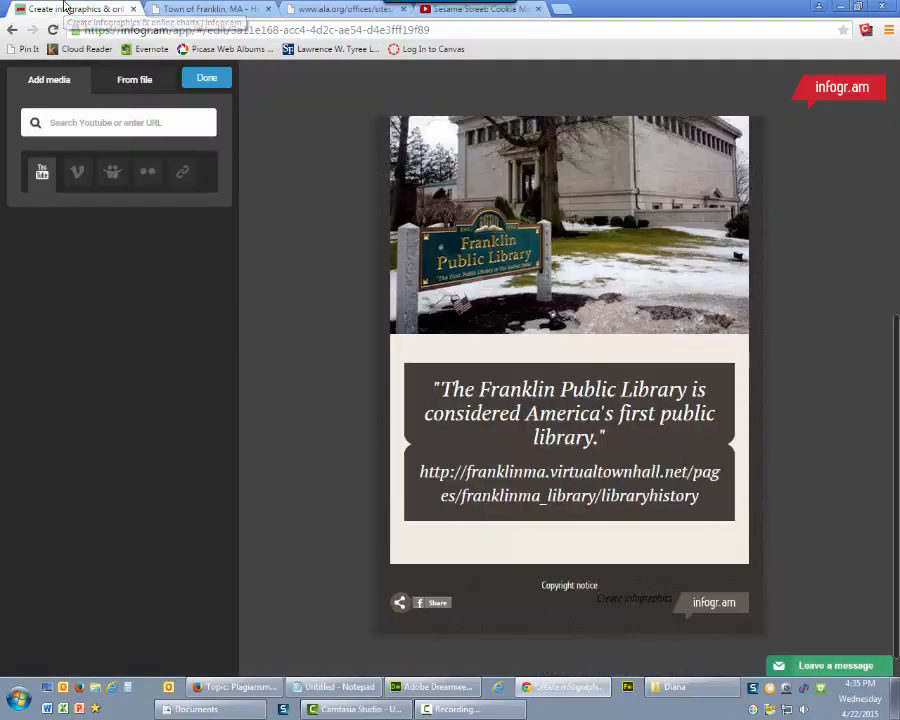
pyautogui.click(75, 122)
pyautogui.hotkey('ctrl', 'v')
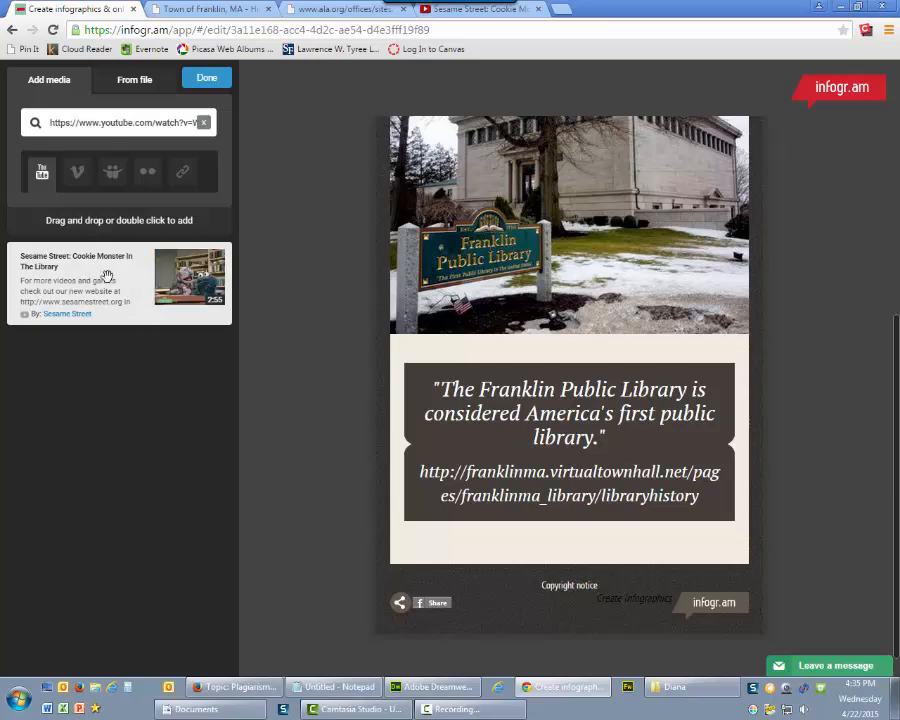
# - Place the Sesame Street video below the Franklin quote
pyautogui.moveTo(110, 287); pyautogui.dragTo(500, 543)
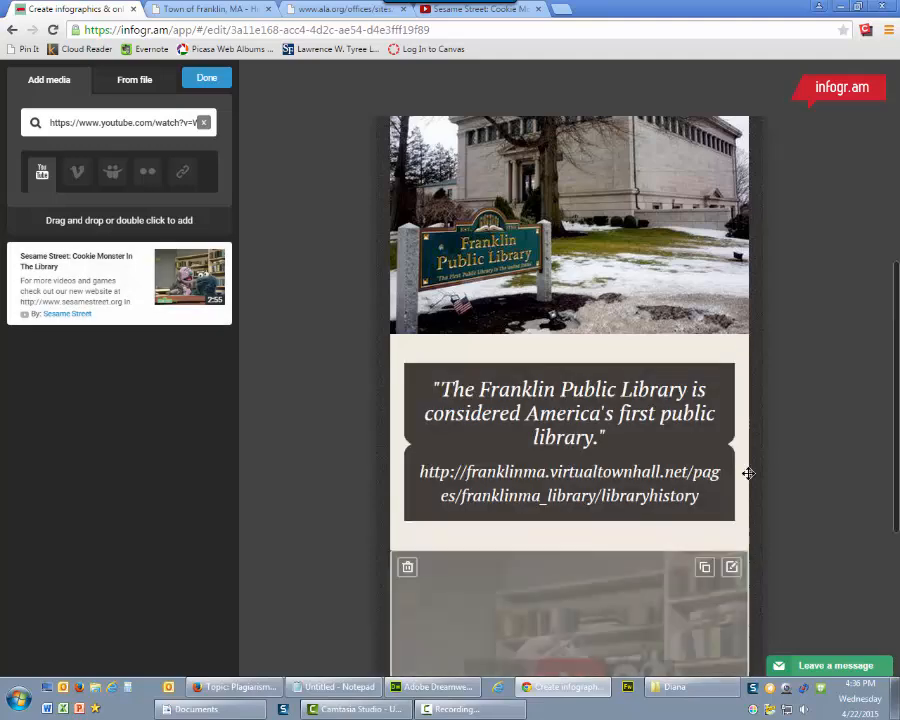
pyautogui.scroll(-1, 816, 403)
pyautogui.scroll(-1, 817, 401)
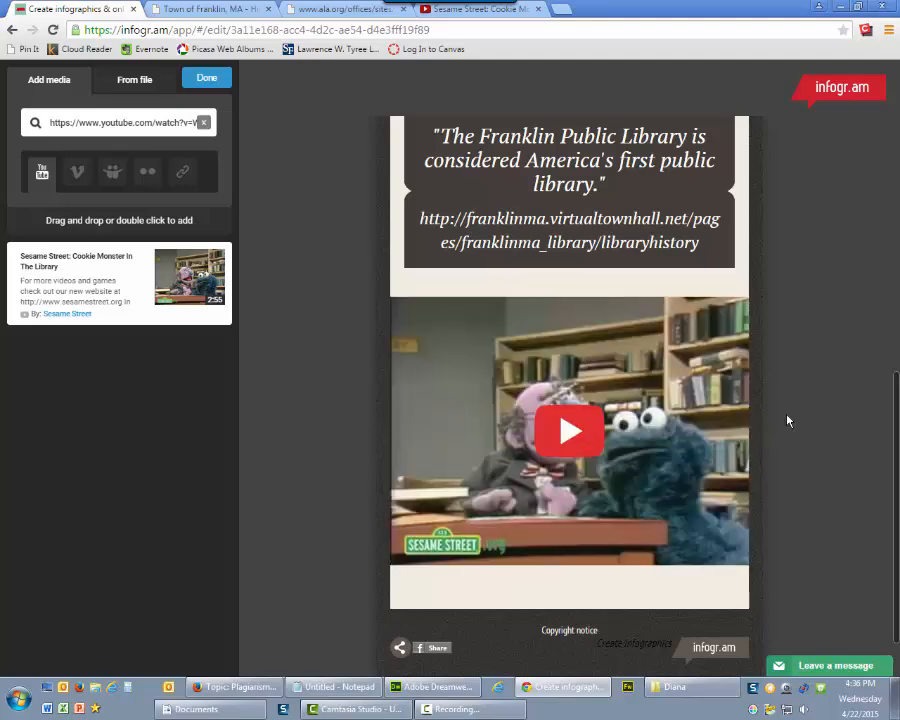
pyautogui.scroll(-1, 787, 421)
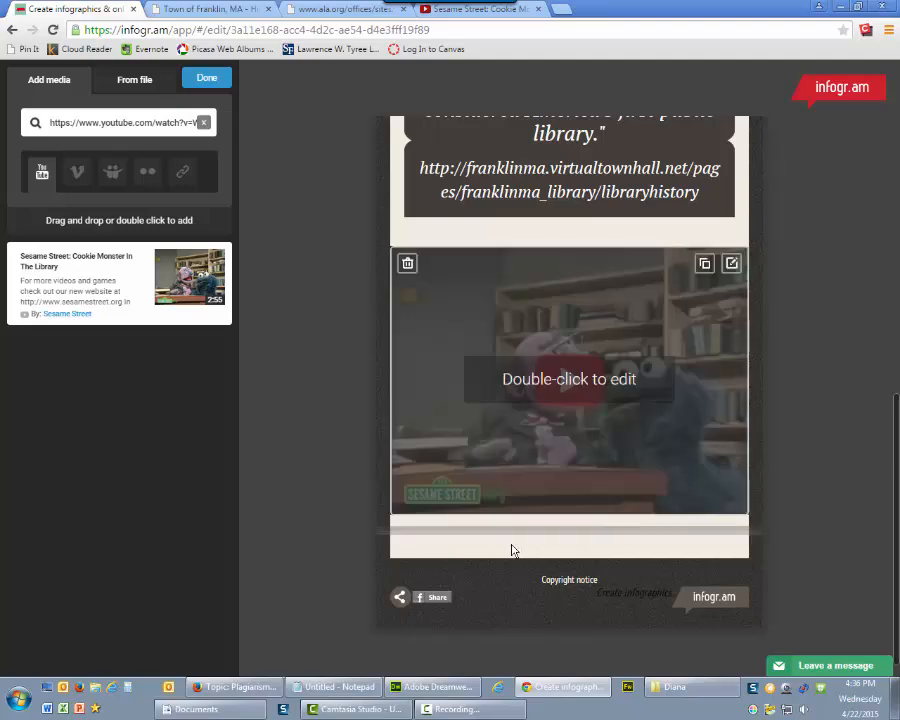
# - Insert a new quote block below the video
pyautogui.moveTo(607, 539)
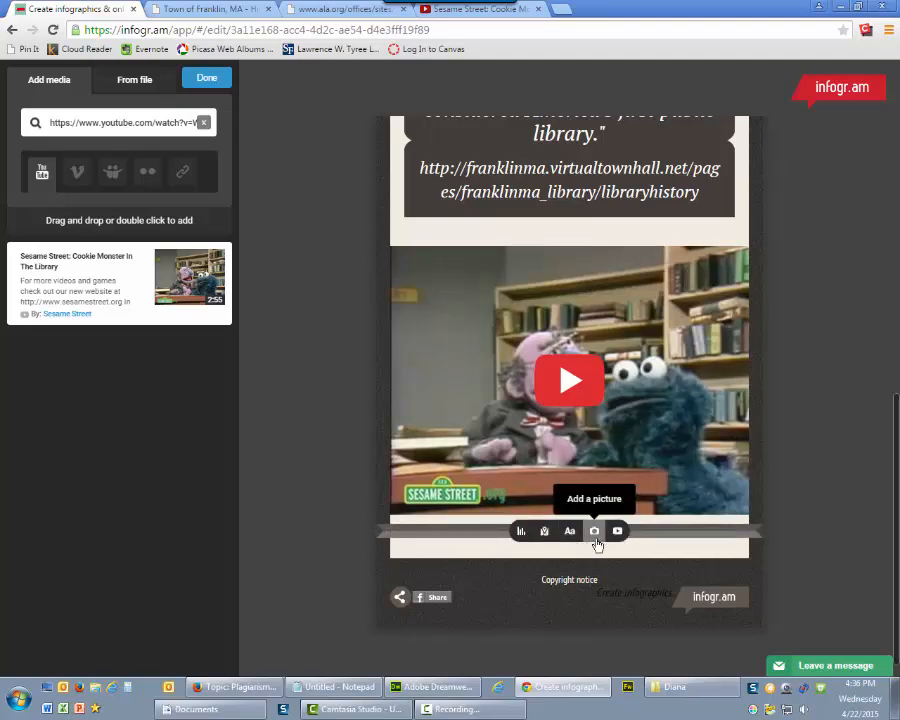
pyautogui.click(572, 538)
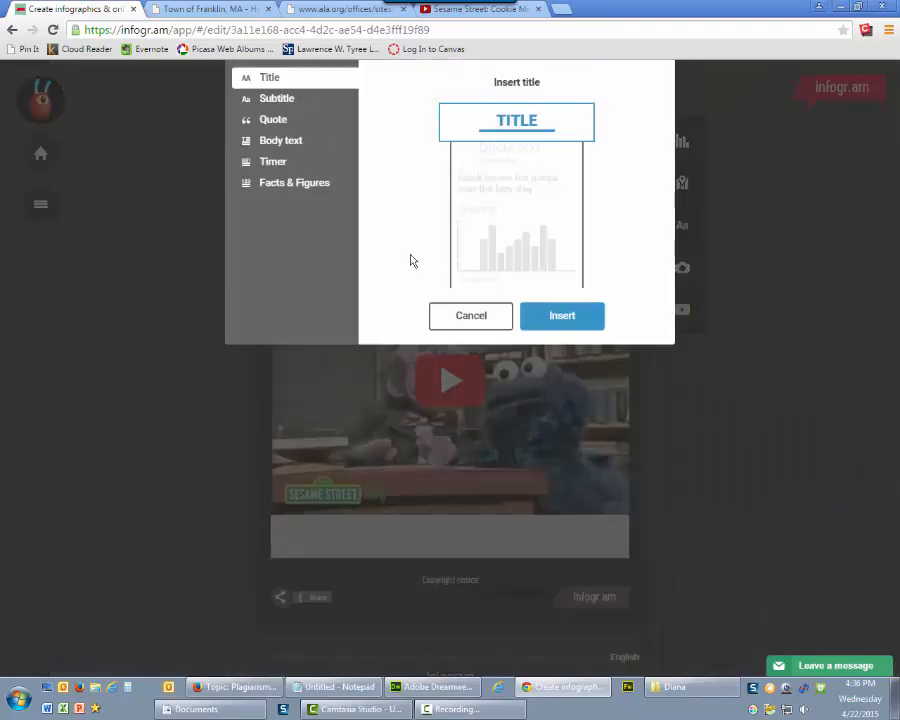
pyautogui.click(270, 122)
pyautogui.click(566, 315)
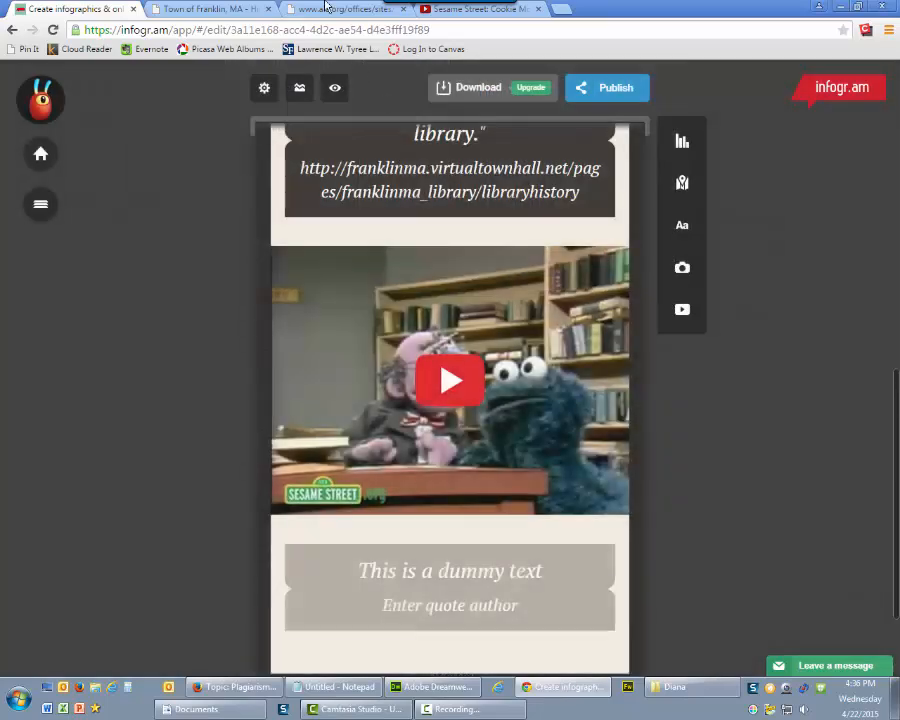
# - Fill the quote with the ALA fact "58% of adults in the U.S. have public library cards."
pyautogui.click(325, 8)
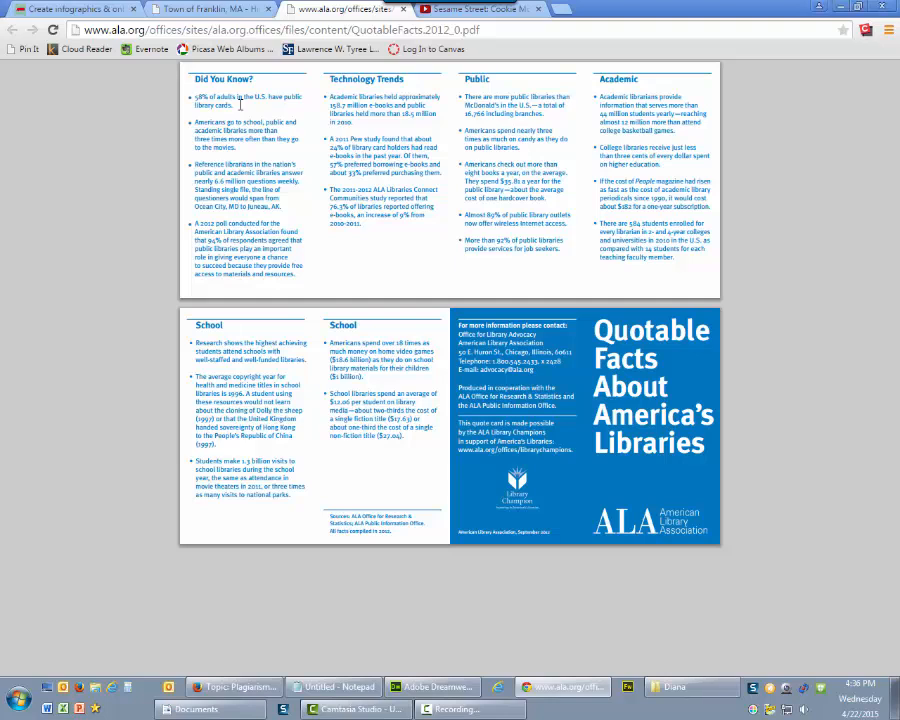
pyautogui.moveTo(240, 104)
pyautogui.mouseDown()
pyautogui.moveTo(212, 98)
pyautogui.moveTo(241, 98)
pyautogui.moveTo(238, 111)
pyautogui.mouseUp()
pyautogui.hotkey('ctrl', 'c')
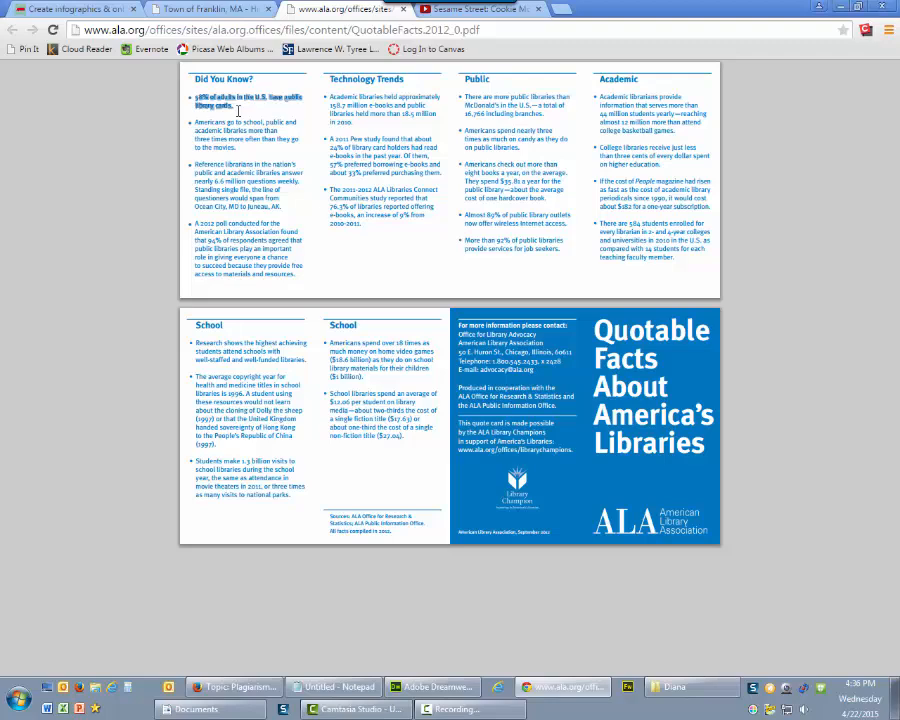
pyautogui.click(65, 8)
pyautogui.doubleClick(469, 571)
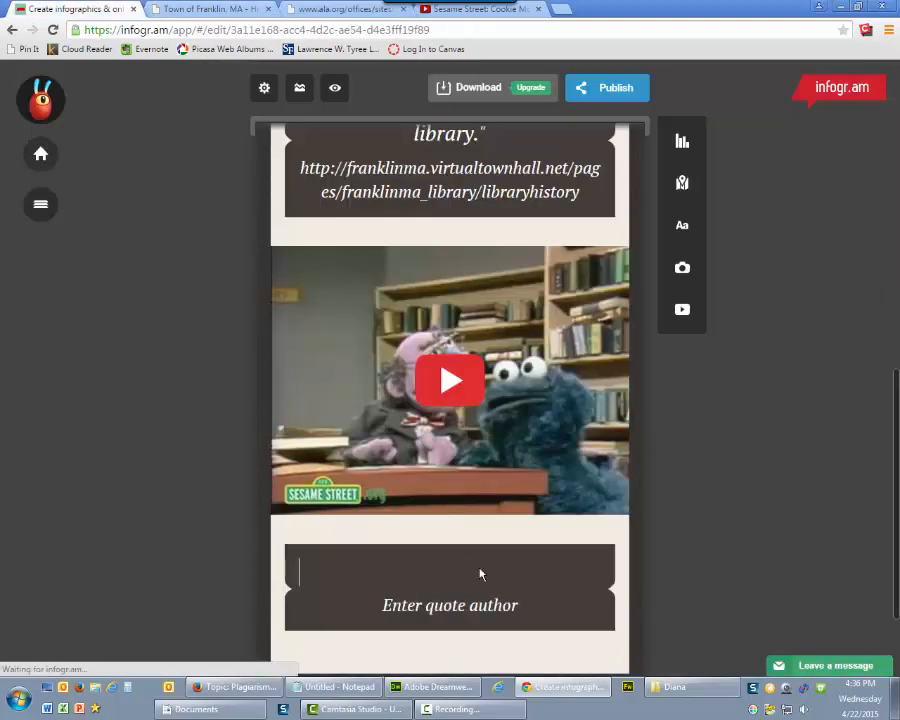
pyautogui.hotkey('ctrl', 'v')
pyautogui.write('"')
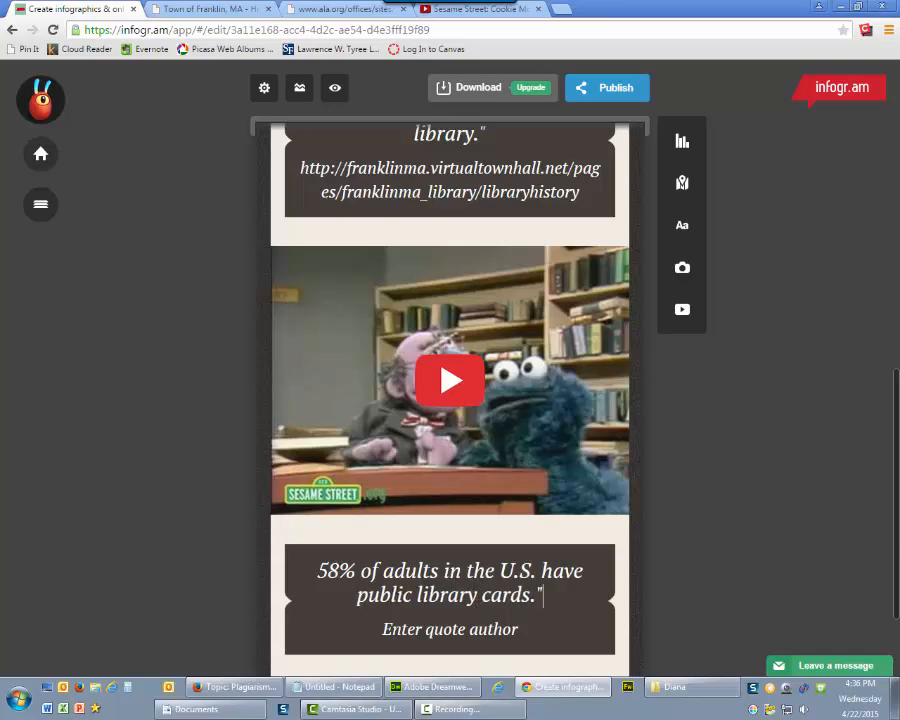
pyautogui.write('"')
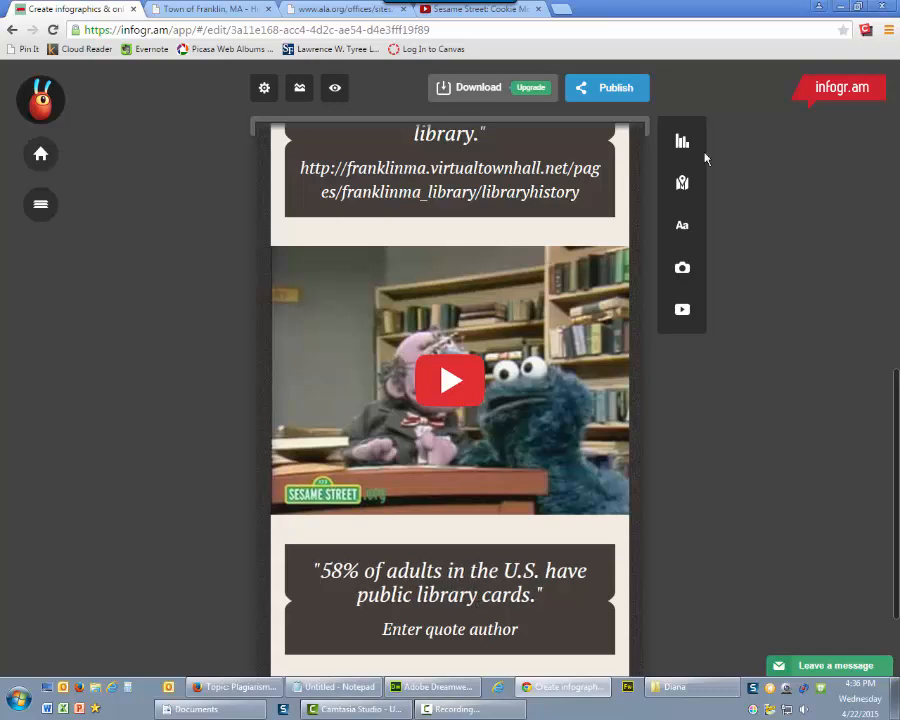
# - Cite the ALA Quotable Facts PDF address on the quote's author line
pyautogui.click(289, 12)
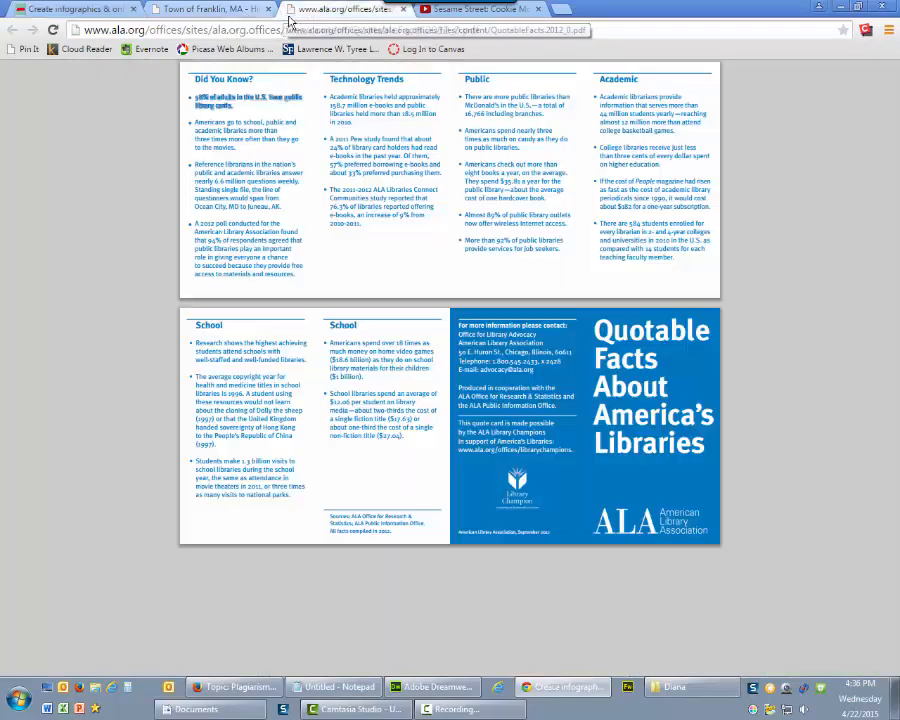
pyautogui.click(240, 30)
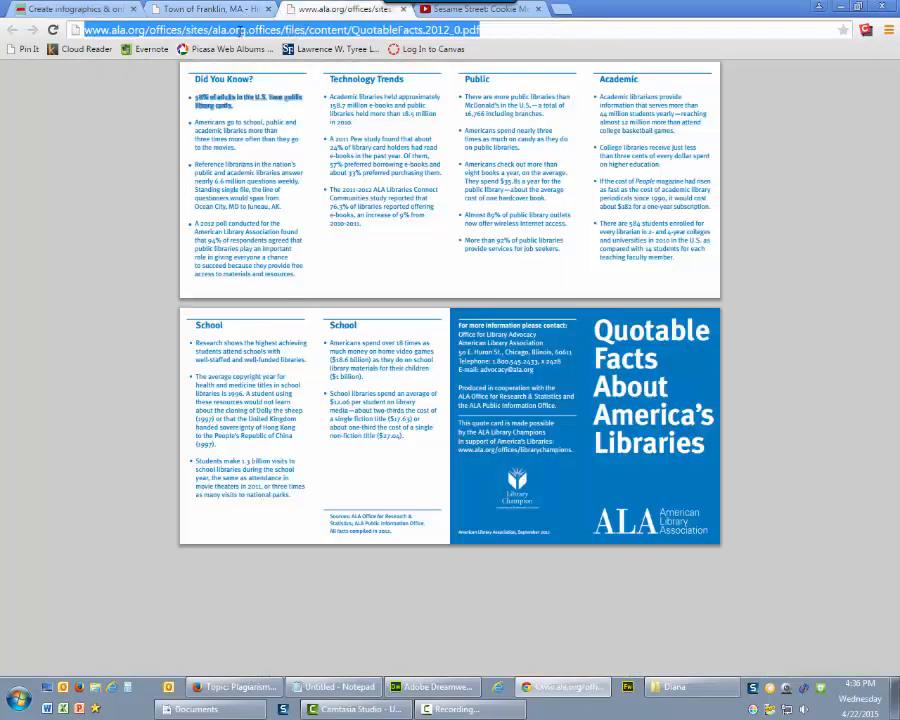
pyautogui.click(65, 8)
pyautogui.click(500, 640)
pyautogui.write('http://www.ala.org/offices/sites/ala.org/files/content/QuotableFacts.2012_0.pdf')
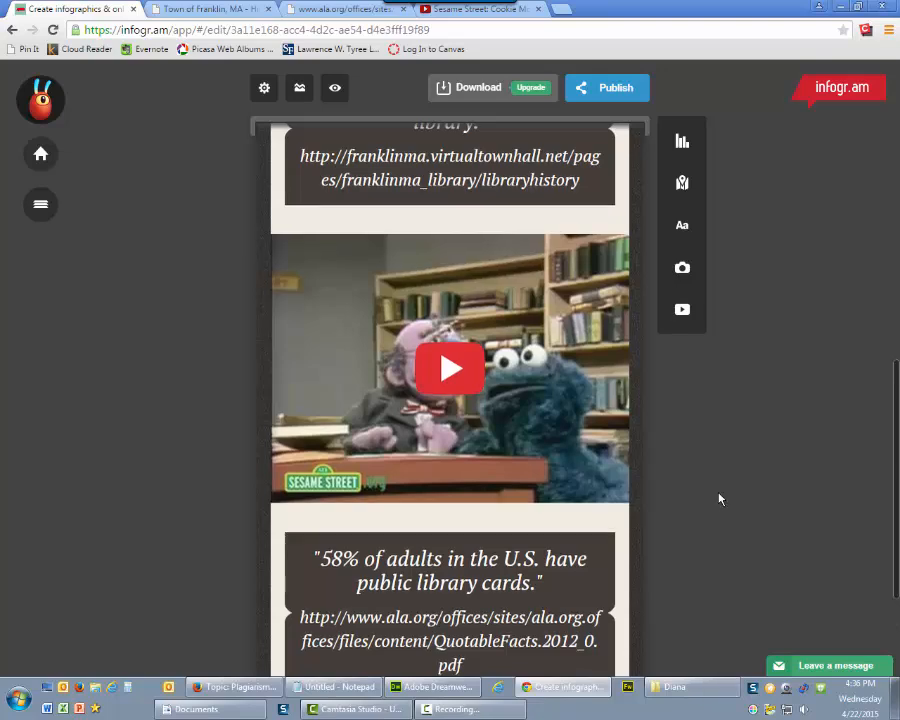
pyautogui.scroll(-2, 719, 498)
pyautogui.scroll(3, 719, 498)
pyautogui.scroll(4, 719, 498)
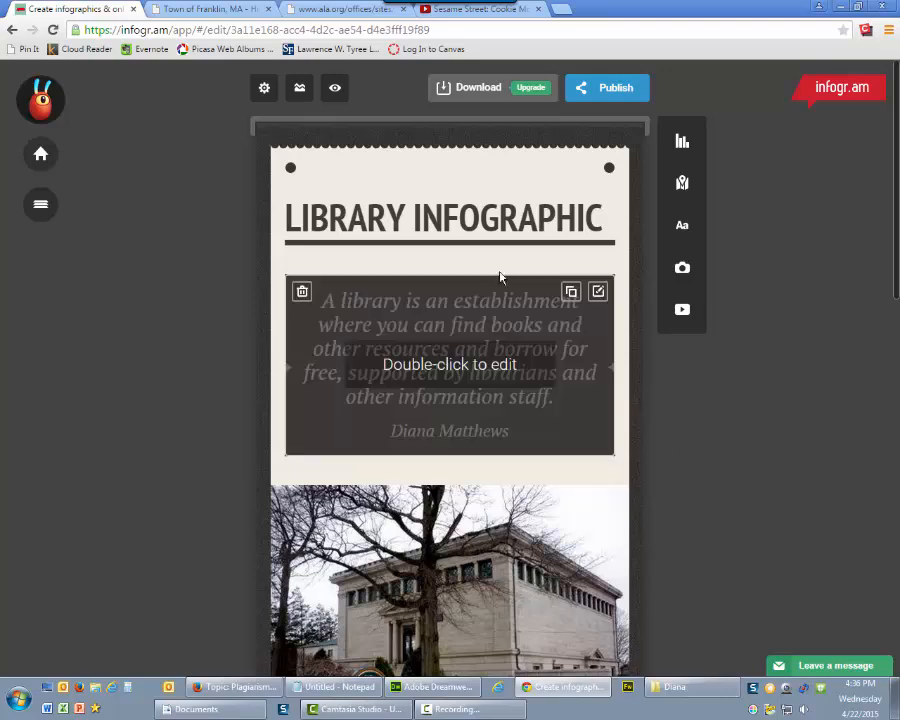
pyautogui.scroll(-1, 757, 504)
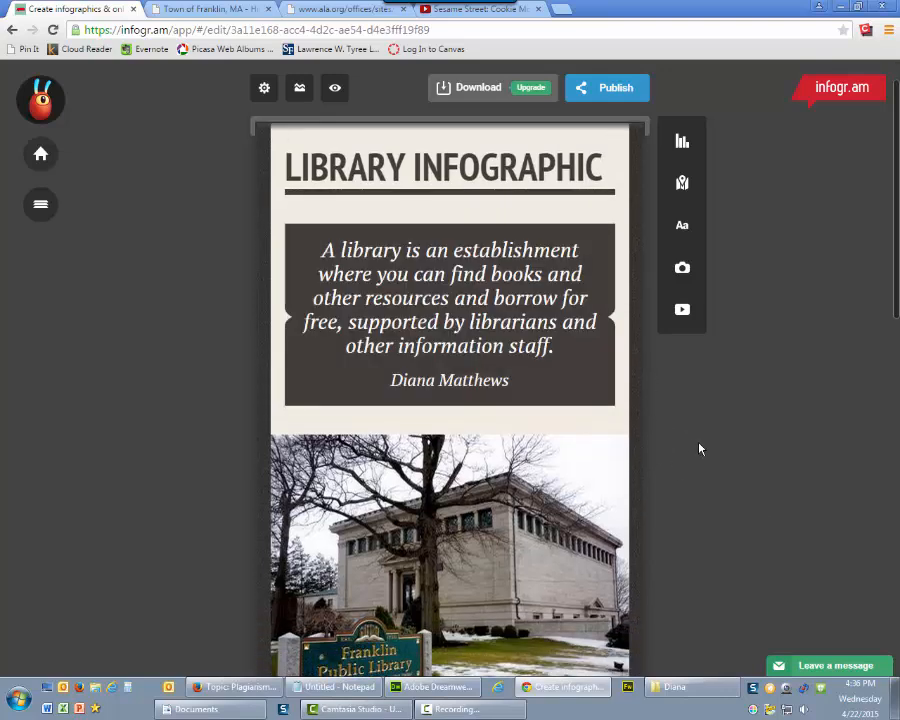
pyautogui.scroll(-1, 786, 498)
pyautogui.scroll(-2, 786, 498)
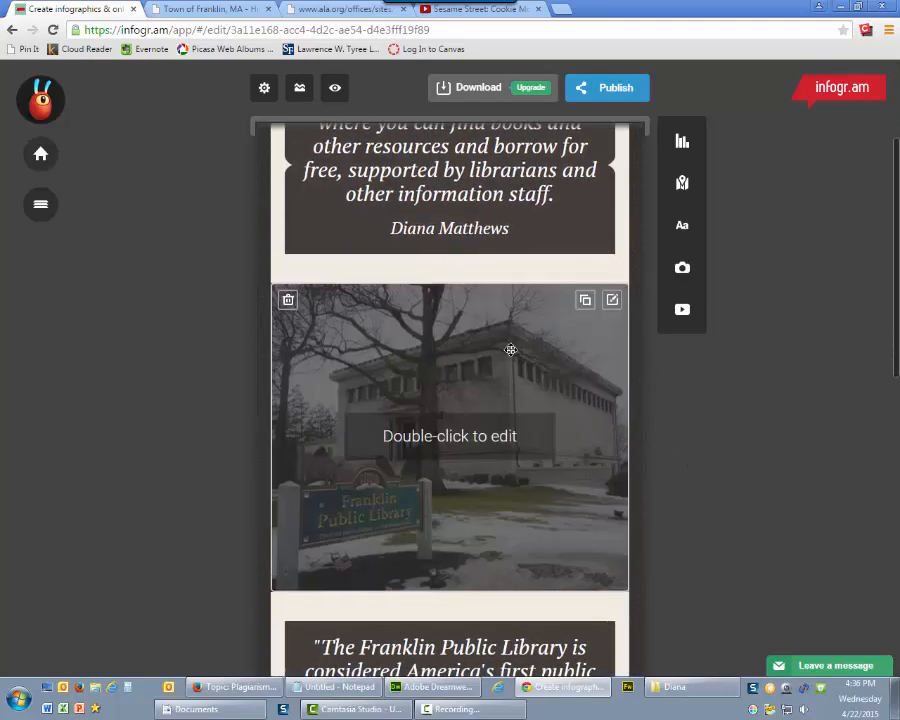
pyautogui.scroll(-4, 750, 486)
pyautogui.scroll(-5, 754, 491)
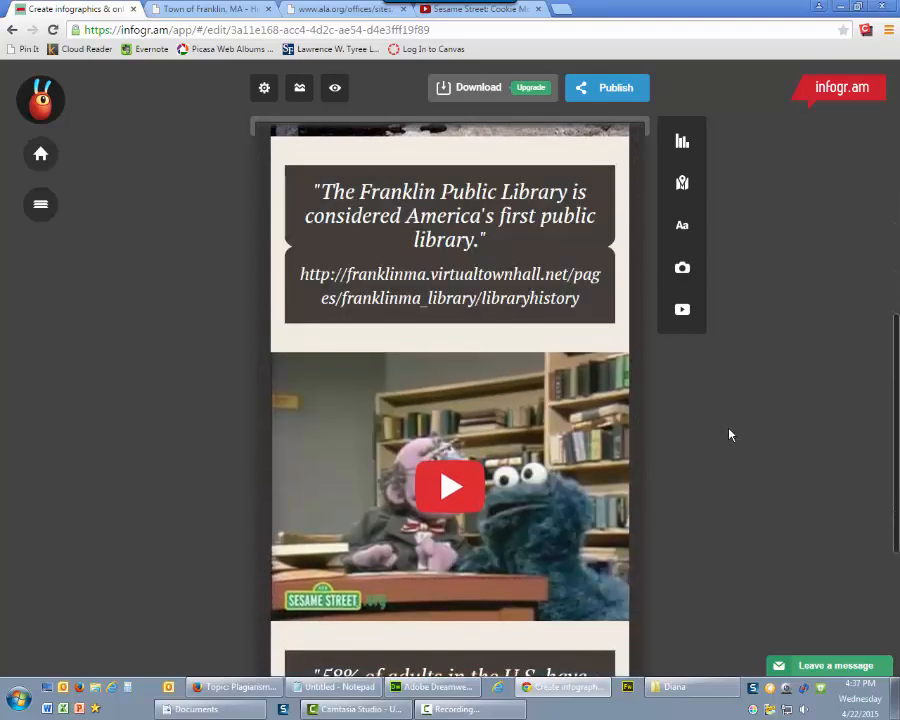
pyautogui.scroll(-2, 729, 432)
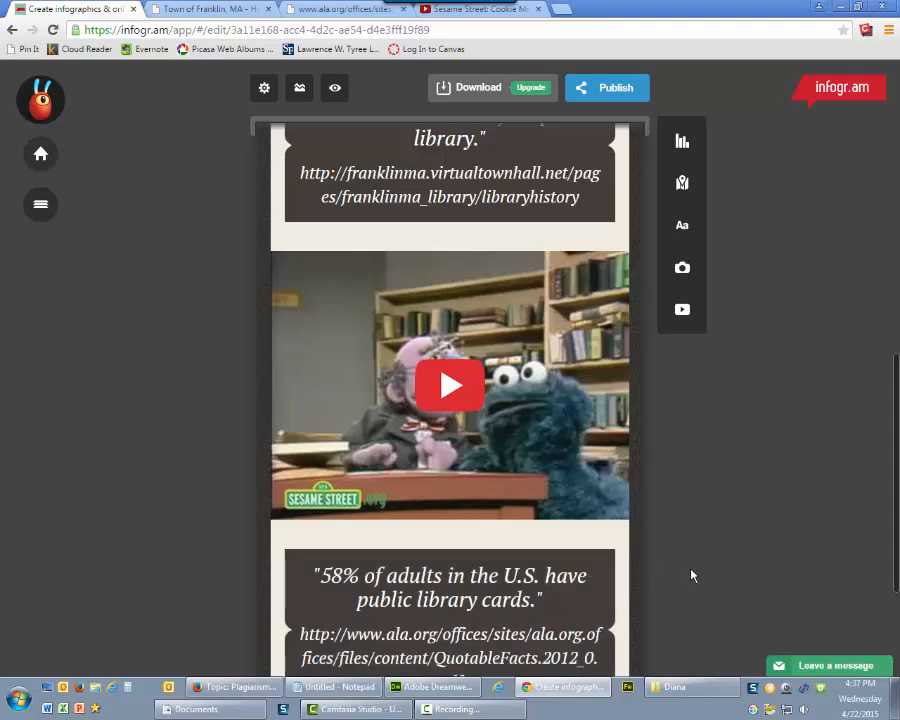
pyautogui.scroll(-1, 691, 574)
pyautogui.scroll(5, 691, 574)
pyautogui.scroll(10, 691, 574)
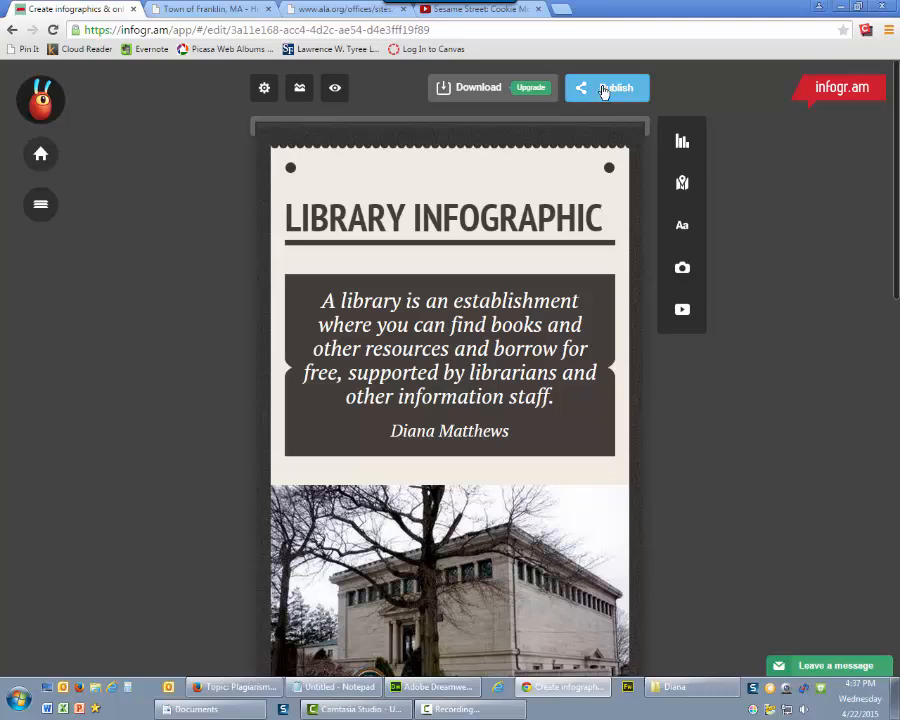
pyautogui.click(604, 91)
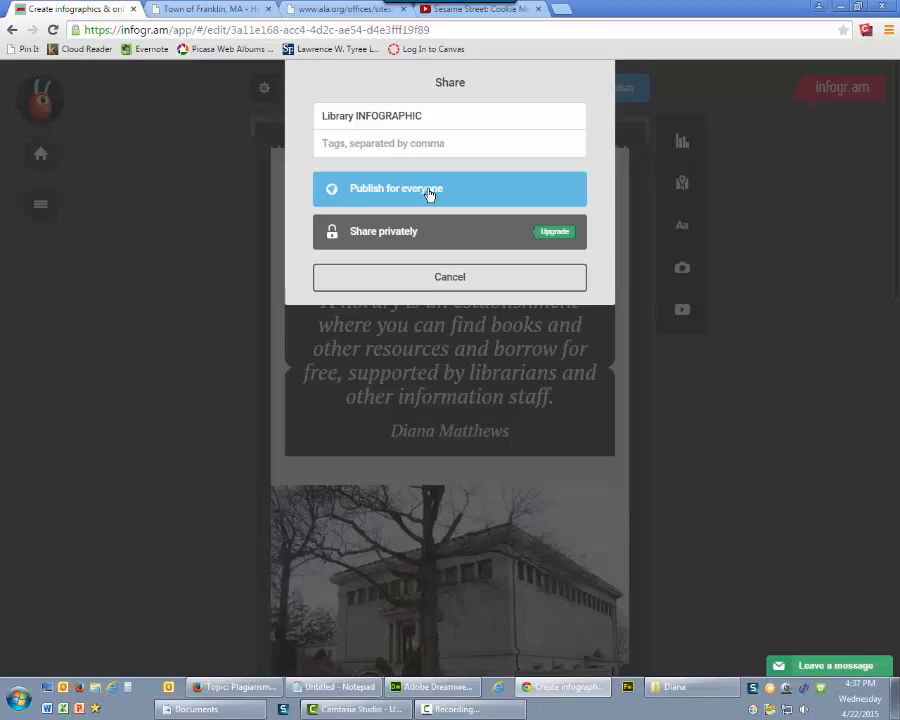
pyautogui.click(430, 194)
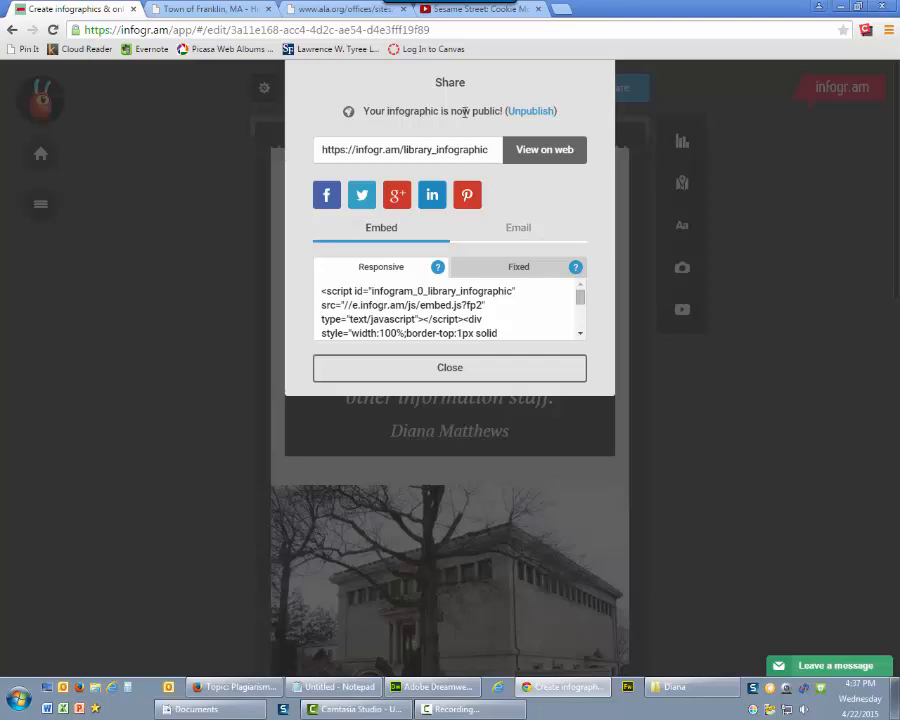
pyautogui.click(487, 159)
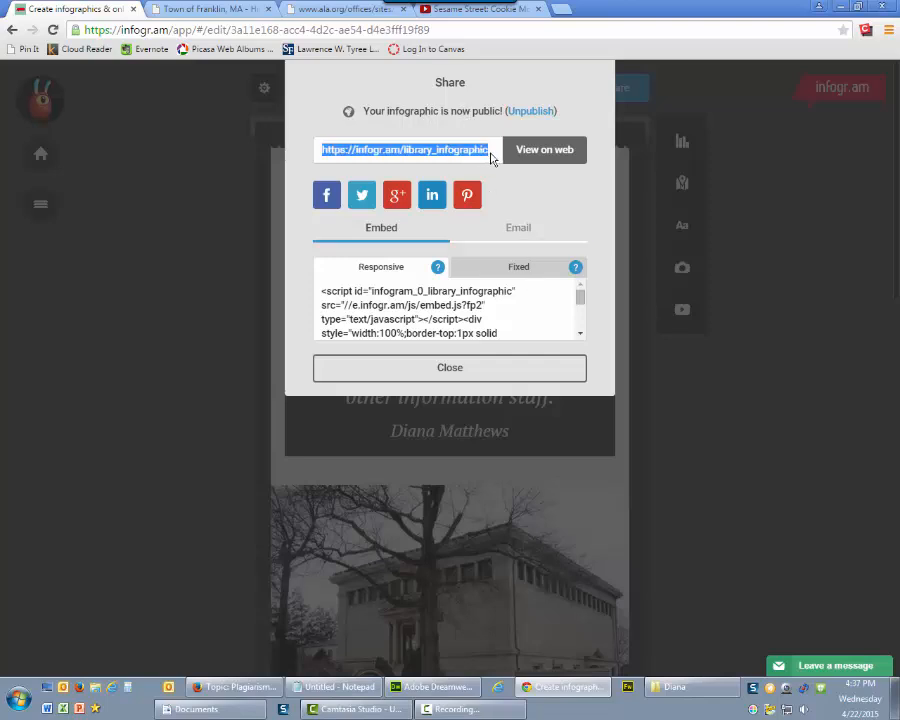